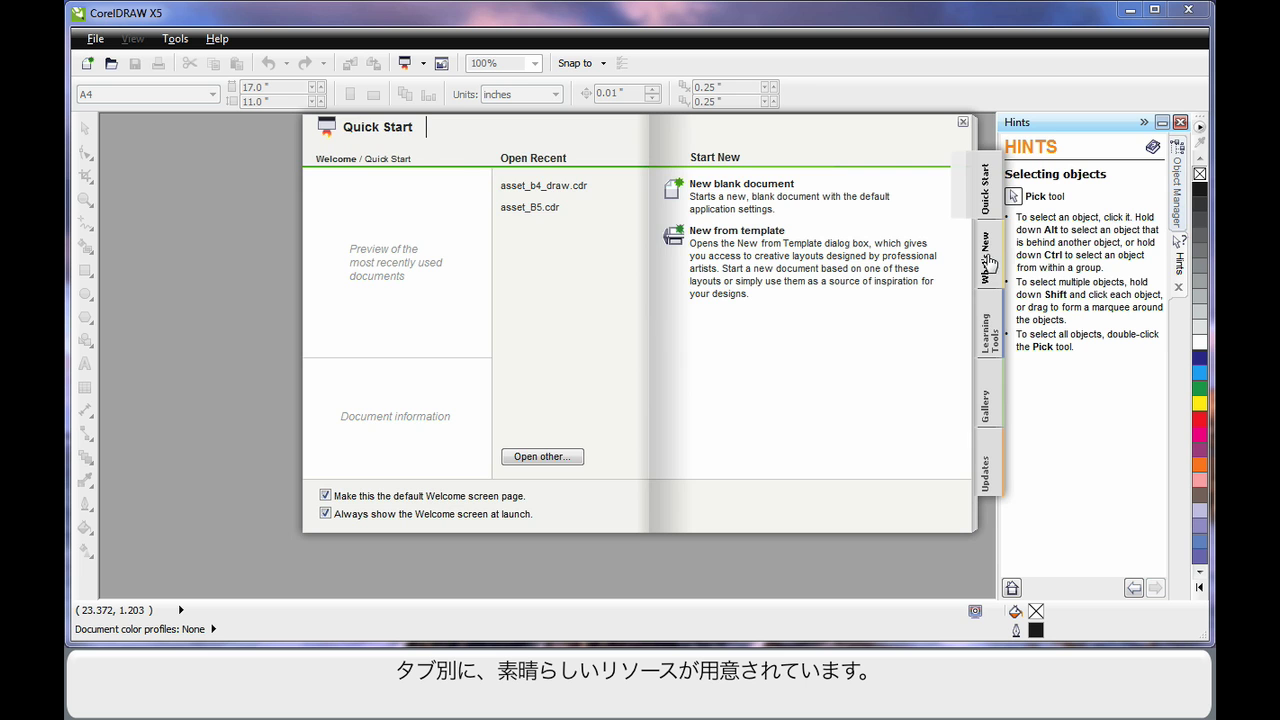
Browse the Welcome screen's learning resources and sample gallery, then return to Quick Start.
left_click(988, 340)
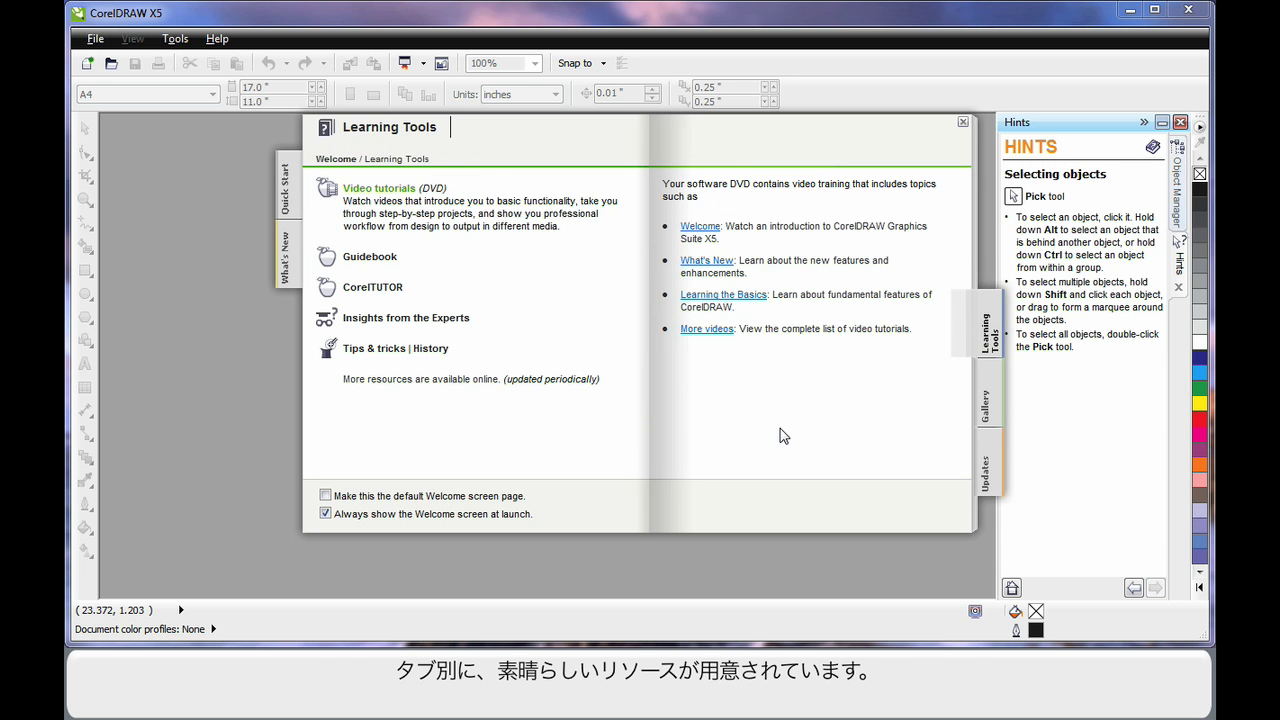
left_click(986, 405)
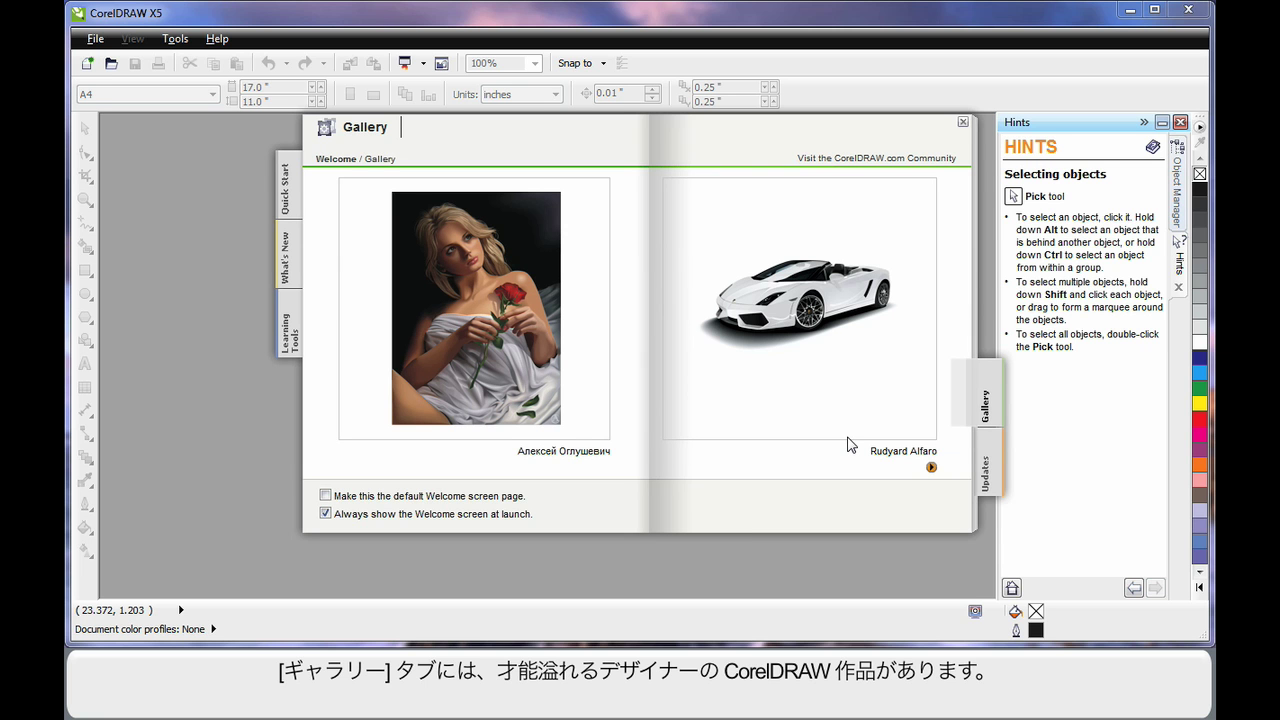
left_click(285, 193)
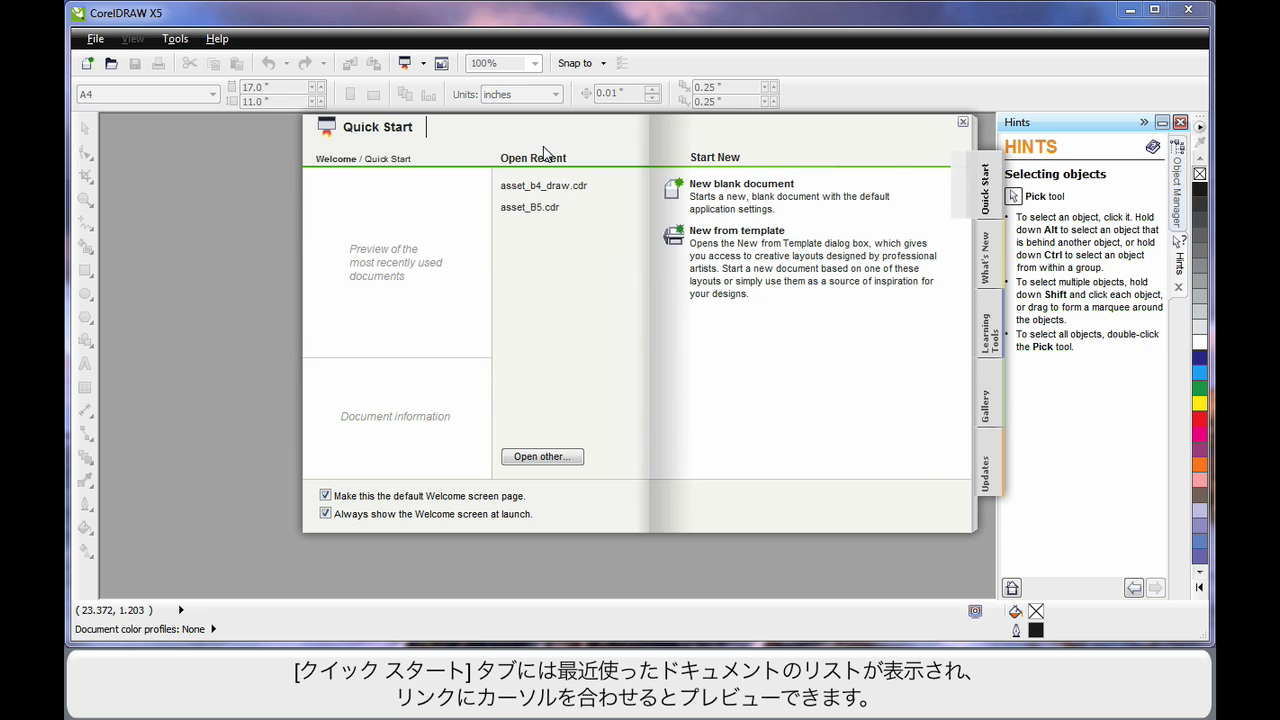
mouse_move(548, 191)
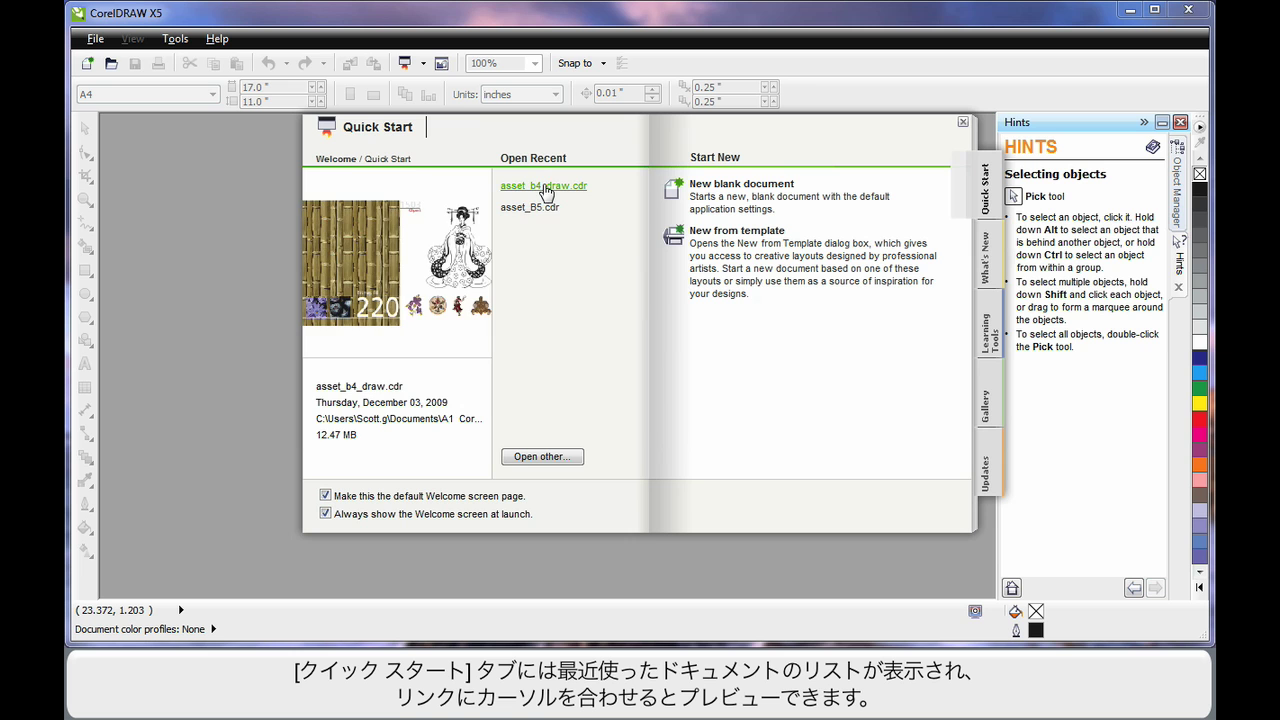
mouse_move(540, 213)
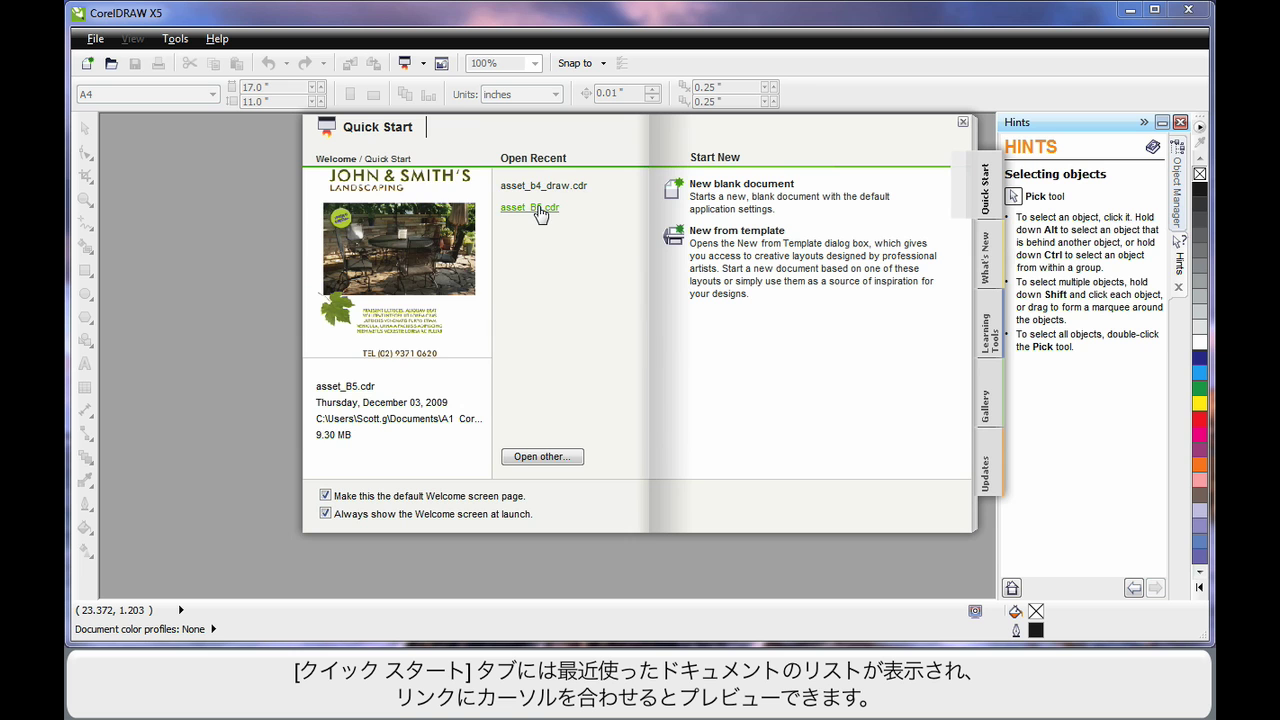
left_click(772, 189)
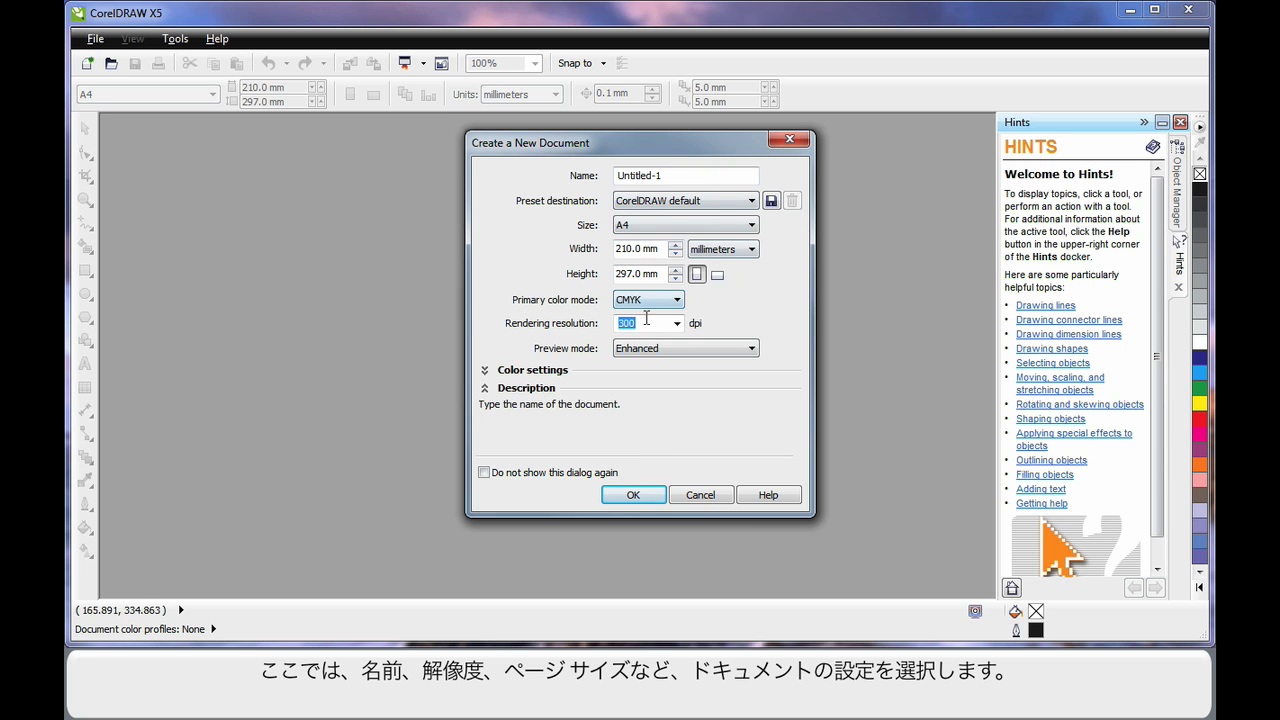
left_click(752, 201)
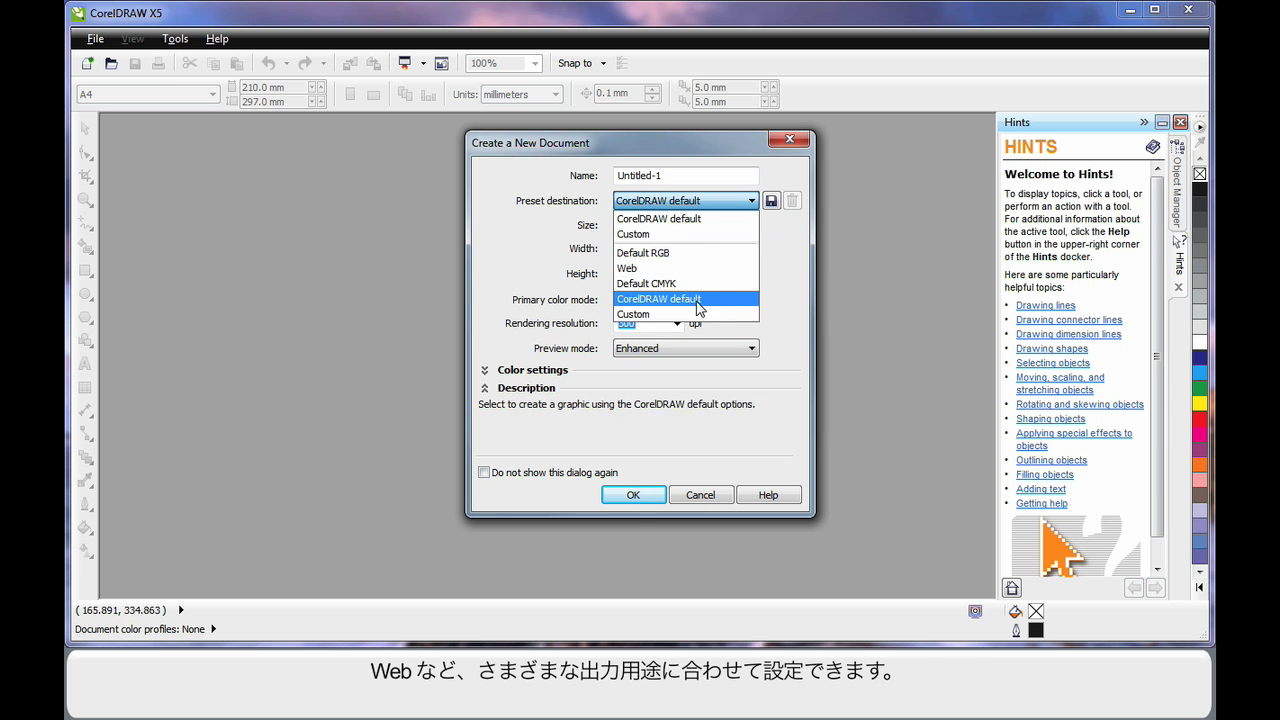
left_click(792, 277)
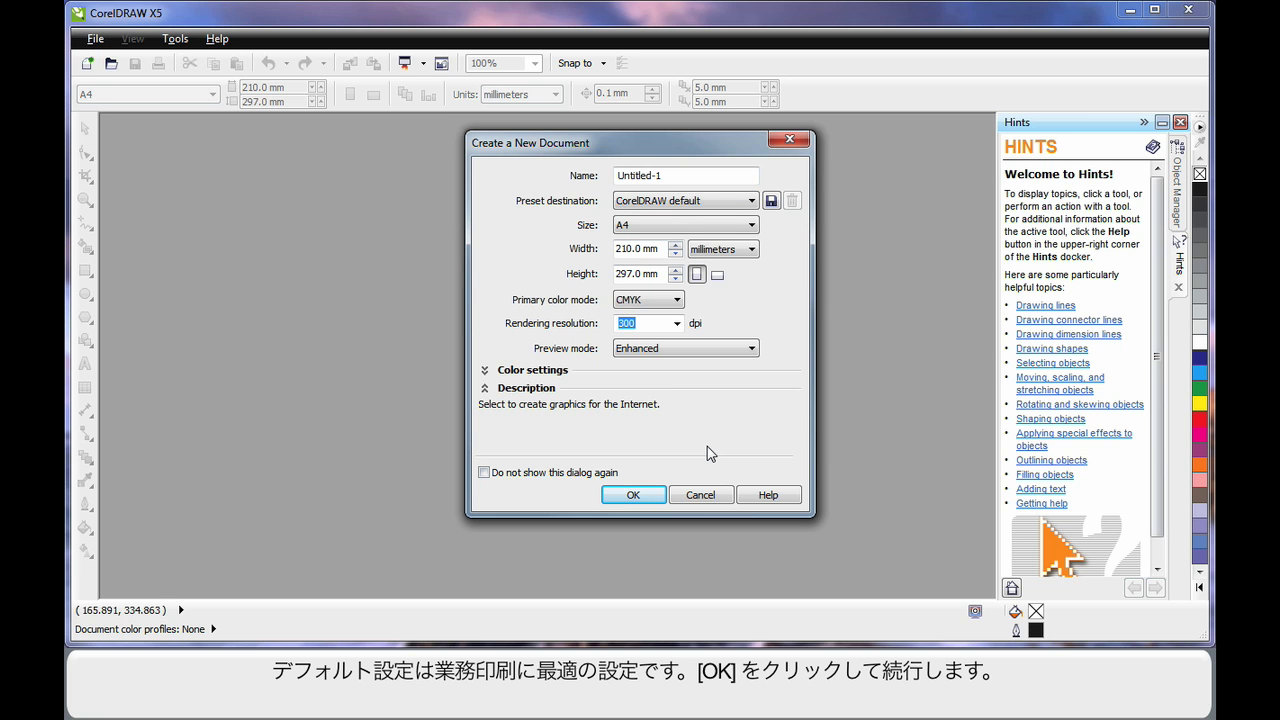
Create the A4 document Untitled-1 with default settings and select the photo at the top right.
left_click(633, 495)
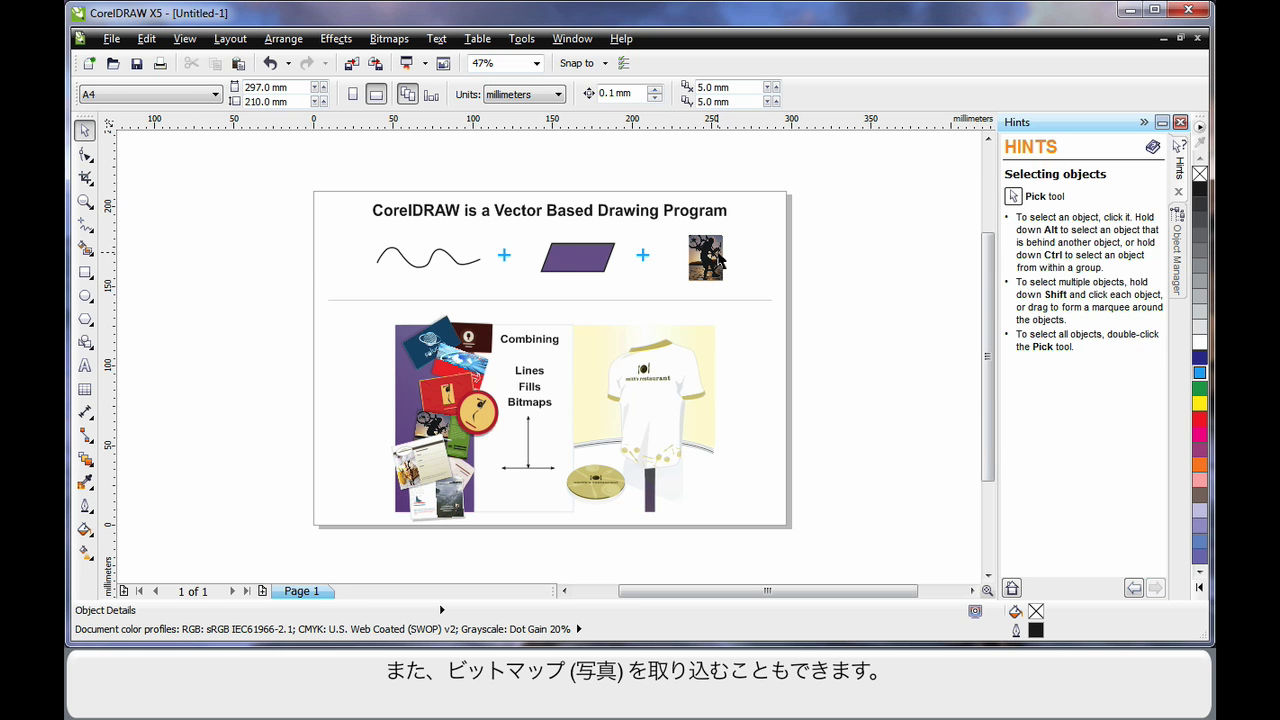
left_click(712, 258)
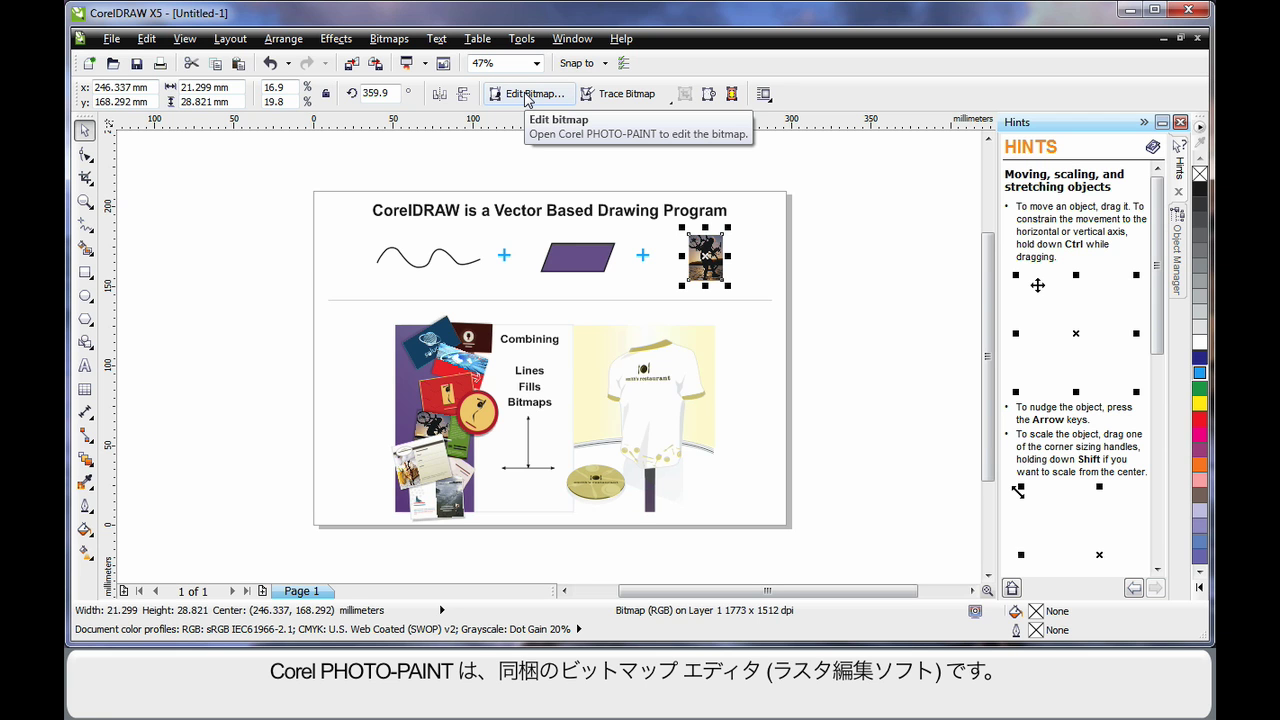
left_click(802, 431)
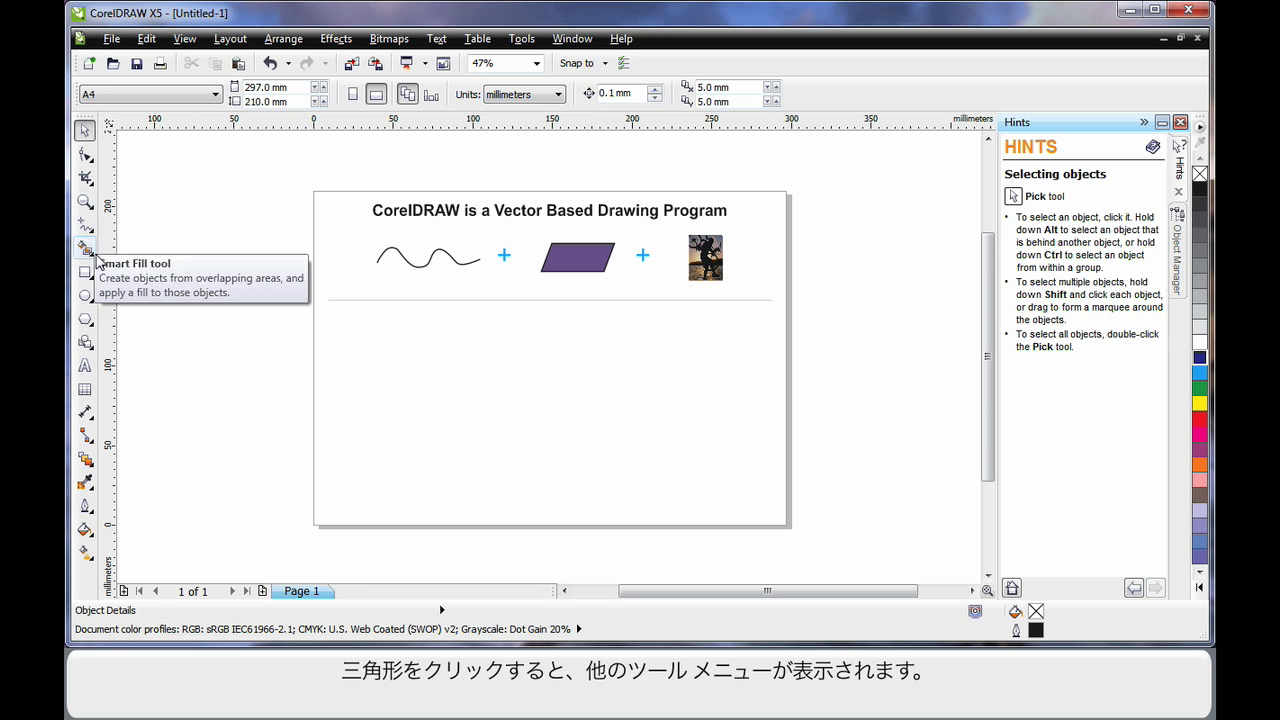
Choose the Freehand tool from the Curve flyout in the toolbox.
left_click(92, 186)
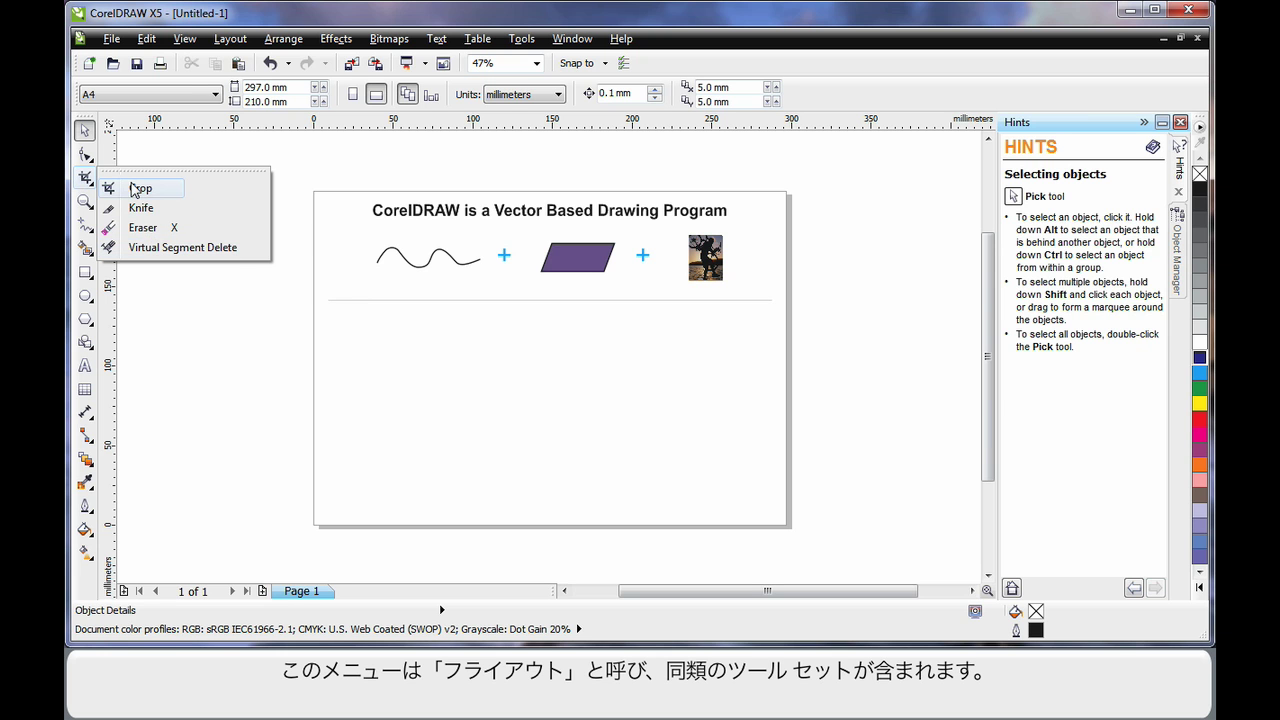
left_click(88, 225)
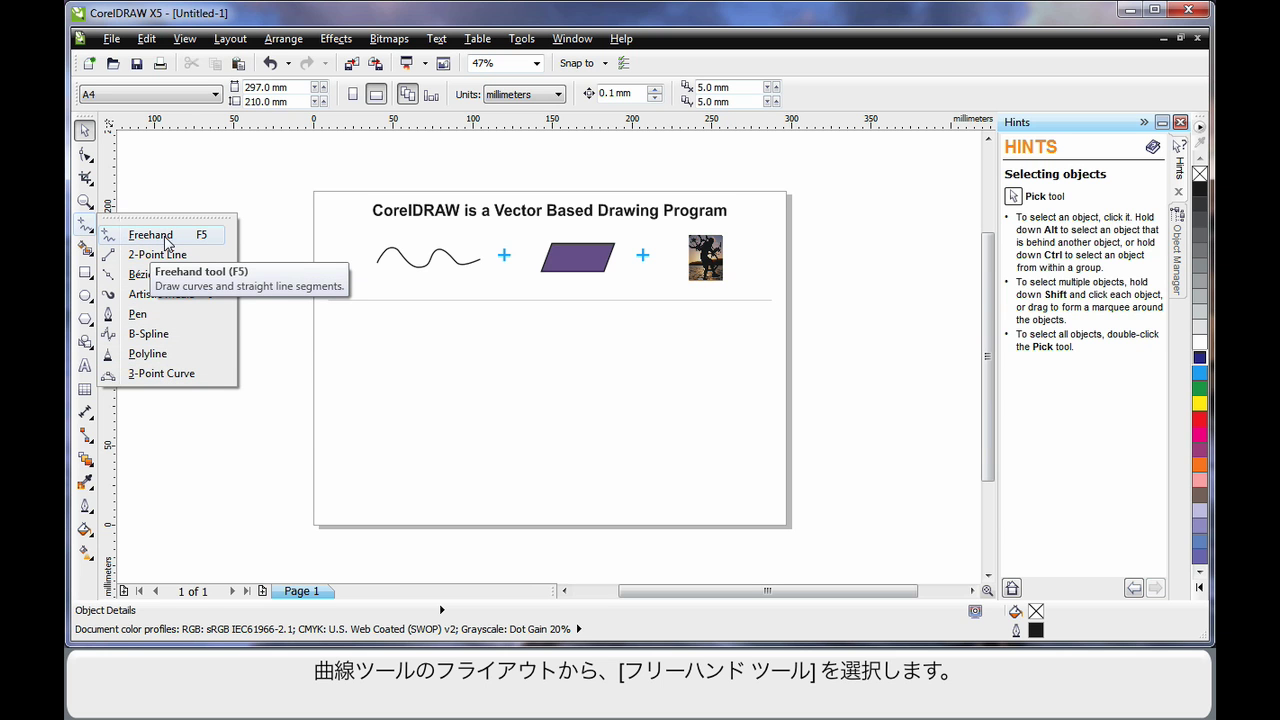
left_click(153, 237)
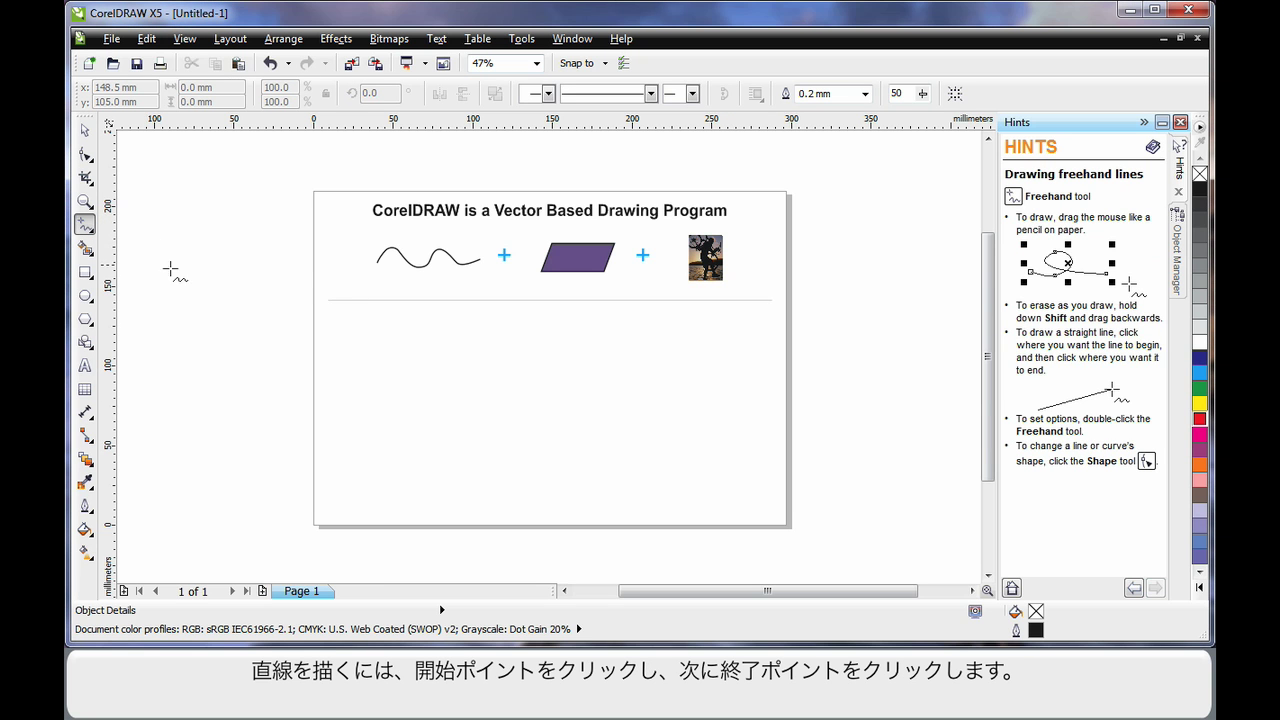
Draw a slanted straight line and a smoothed 16-node wavy freehand curve below the divider rule.
left_click(337, 323)
left_click(757, 366)
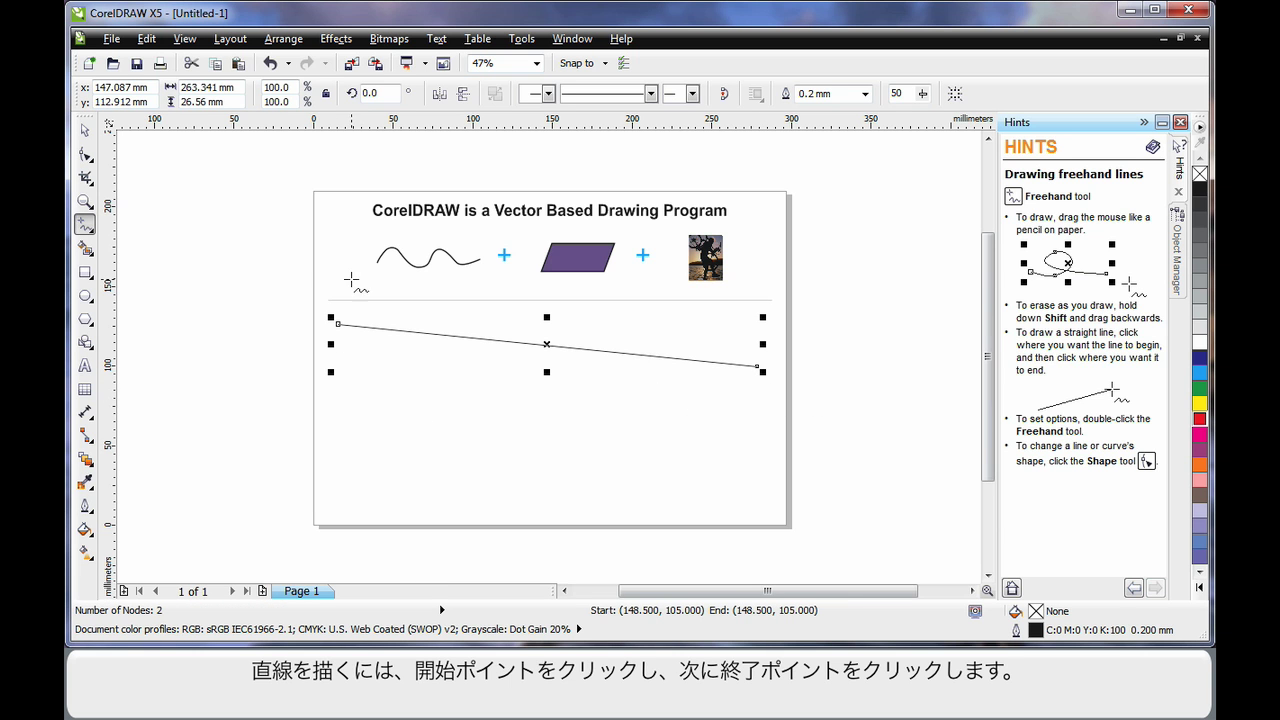
mouse_move(330, 500)
left_mouse_down()
mouse_move(344, 450)
mouse_move(394, 384)
mouse_move(442, 418)
mouse_move(480, 484)
mouse_move(521, 478)
mouse_move(558, 420)
mouse_move(611, 422)
mouse_move(668, 482)
mouse_move(709, 480)
mouse_move(737, 459)
left_mouse_up()
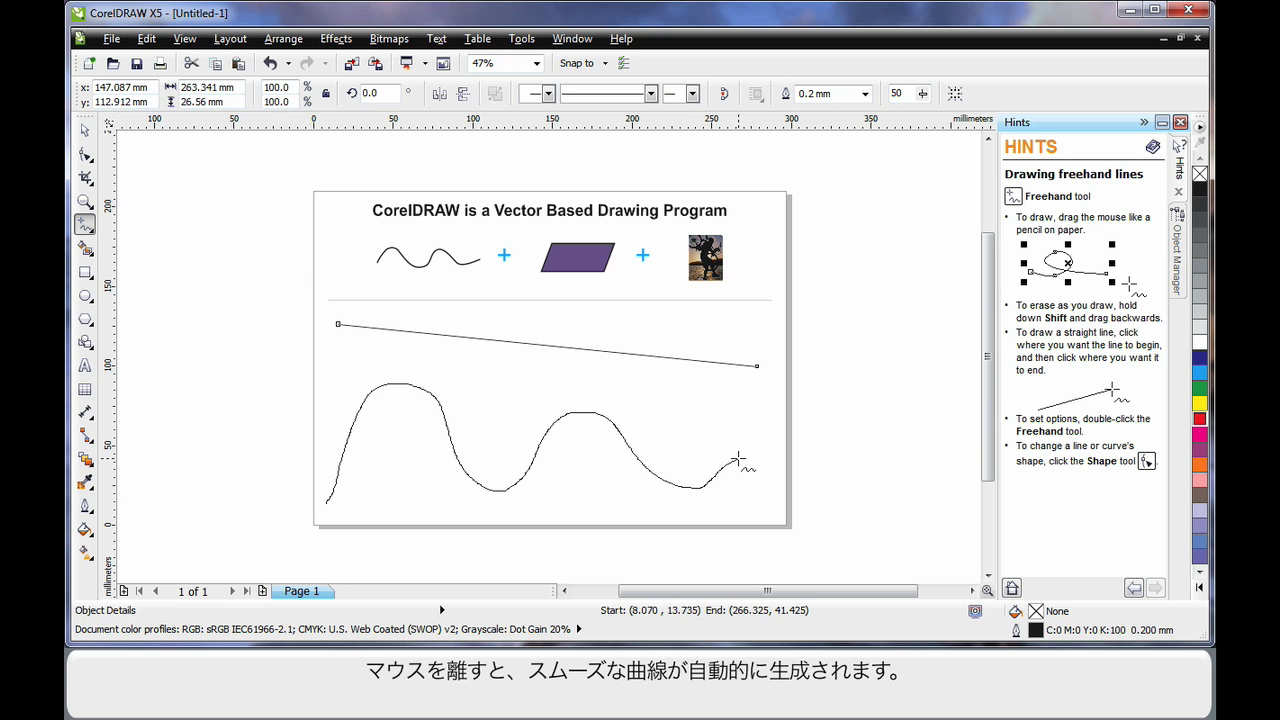
left_click_drag(737, 459, 737, 461)
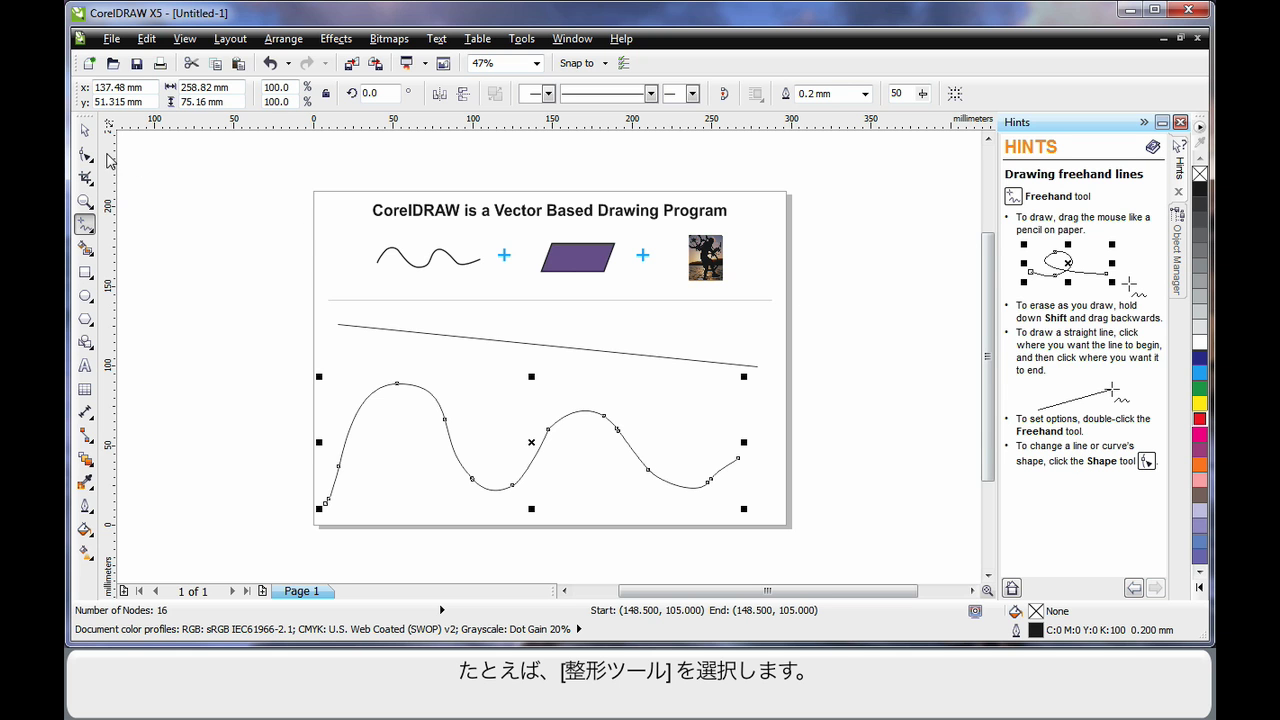
With the Shape tool, delete a node of the wavy curve and reshape it using its nodes and a control handle.
left_click(85, 155)
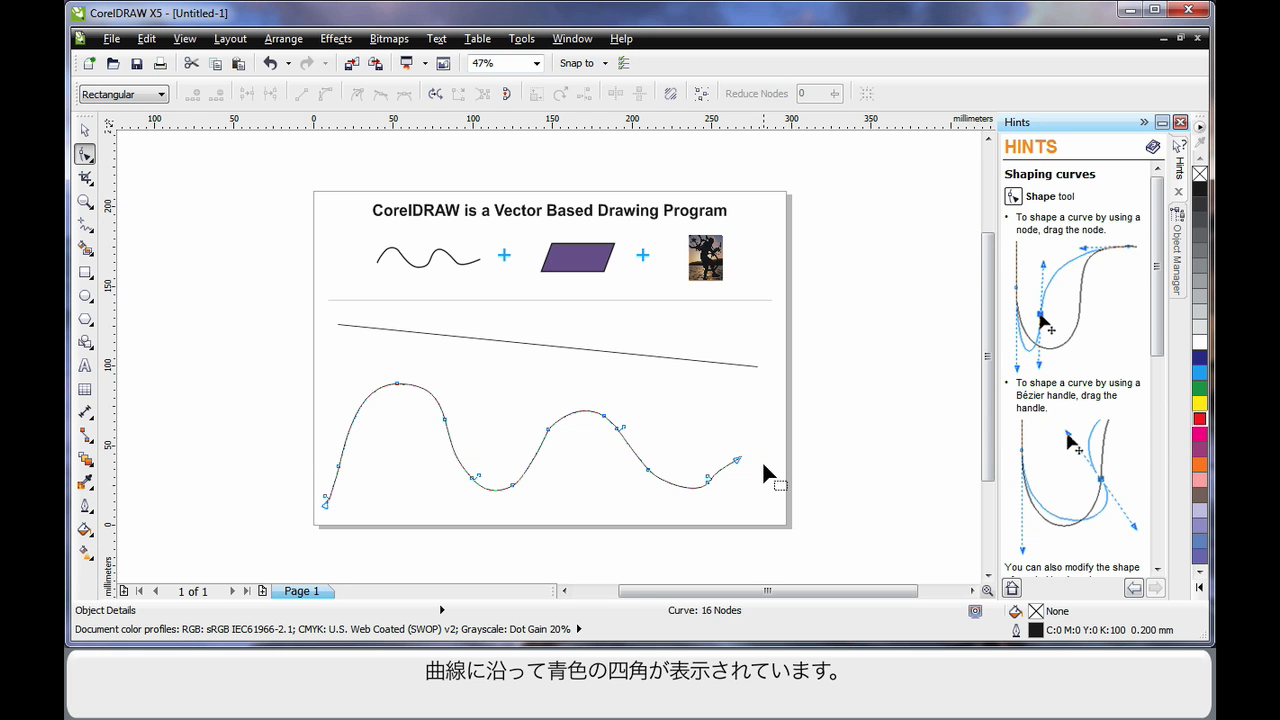
left_click(548, 429)
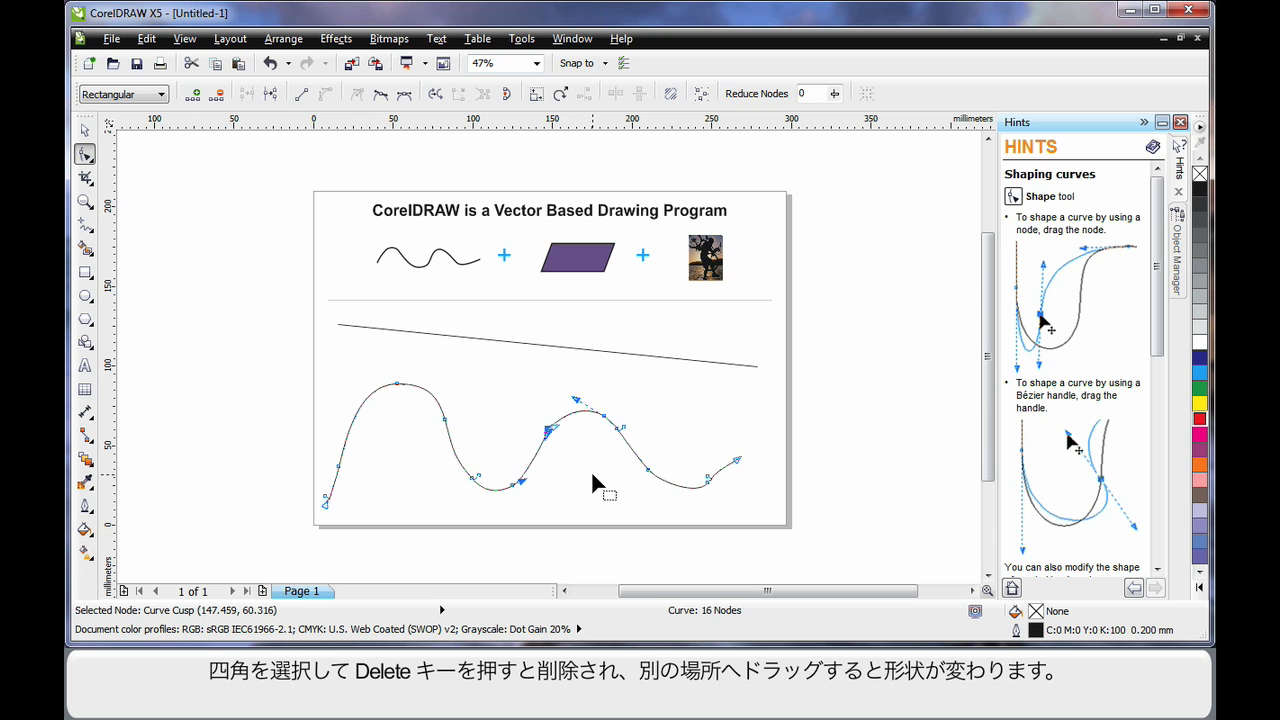
key("Delete")
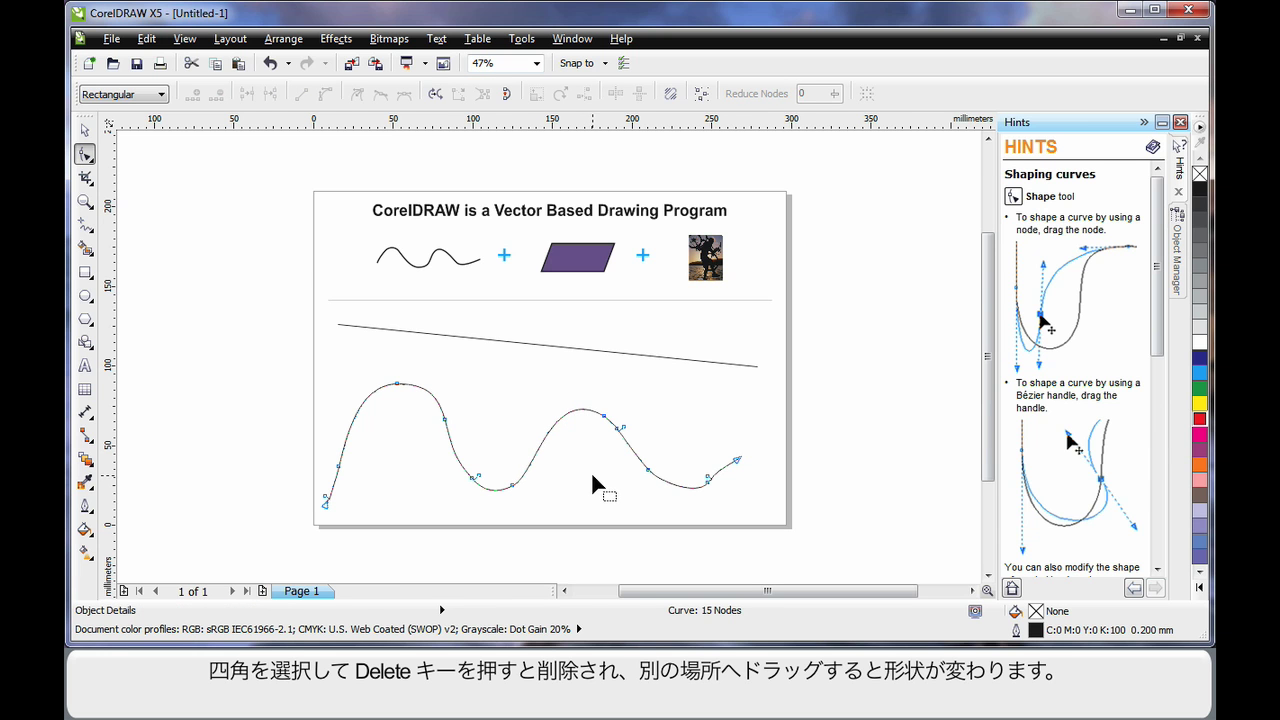
left_click_drag(397, 383, 348, 354)
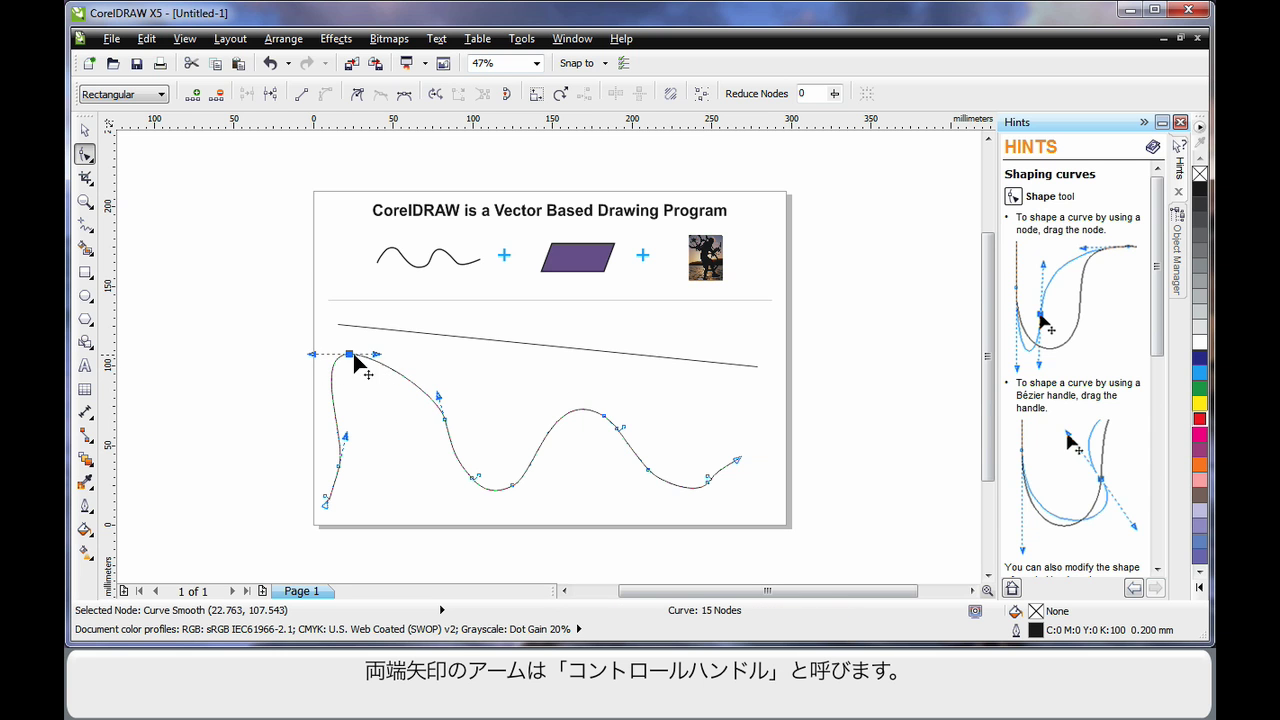
left_click_drag(377, 356, 551, 356)
left_click_drag(605, 425, 714, 397)
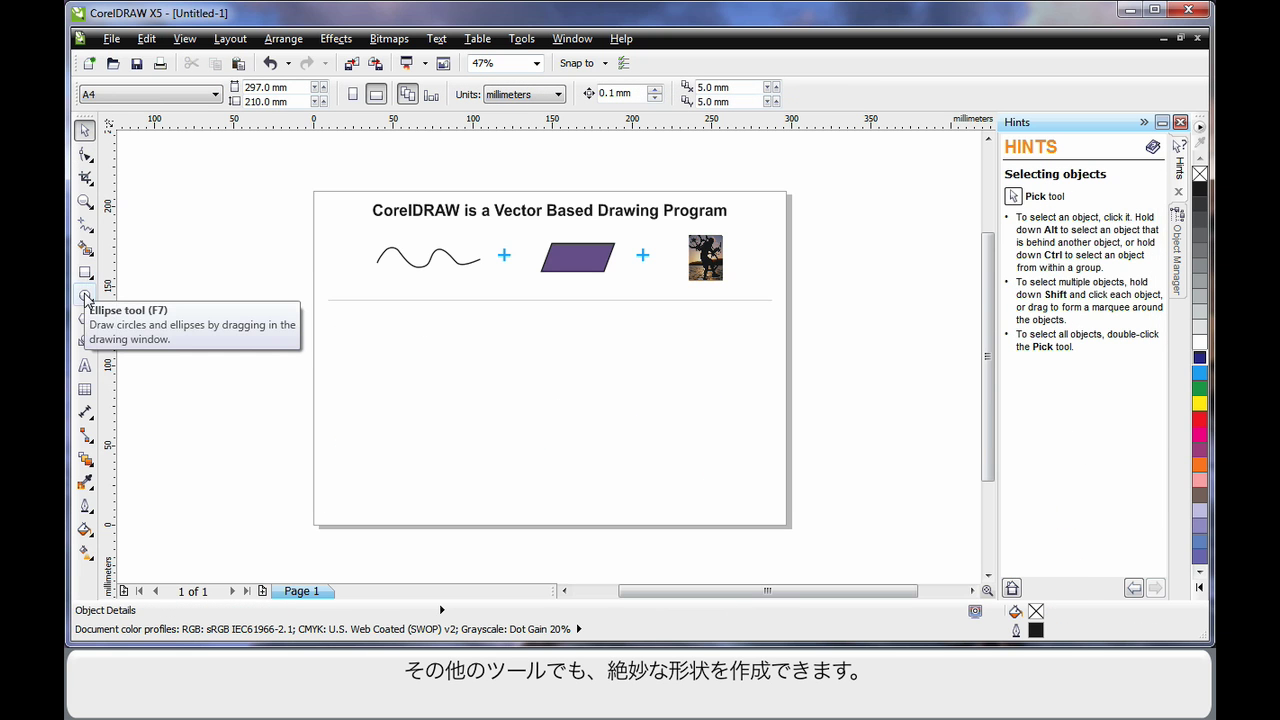
Draw a 155.97 × 59.902 mm ellipse below the divider line.
left_click(84, 295)
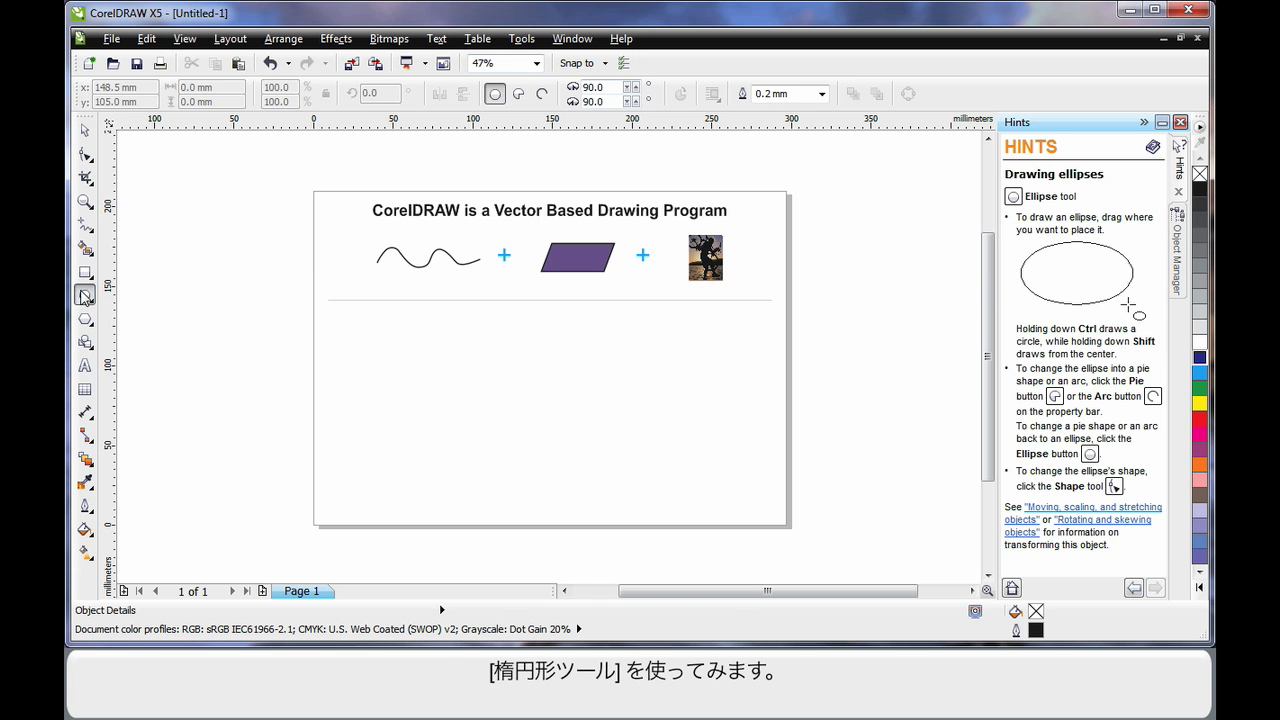
left_click_drag(433, 344, 683, 443)
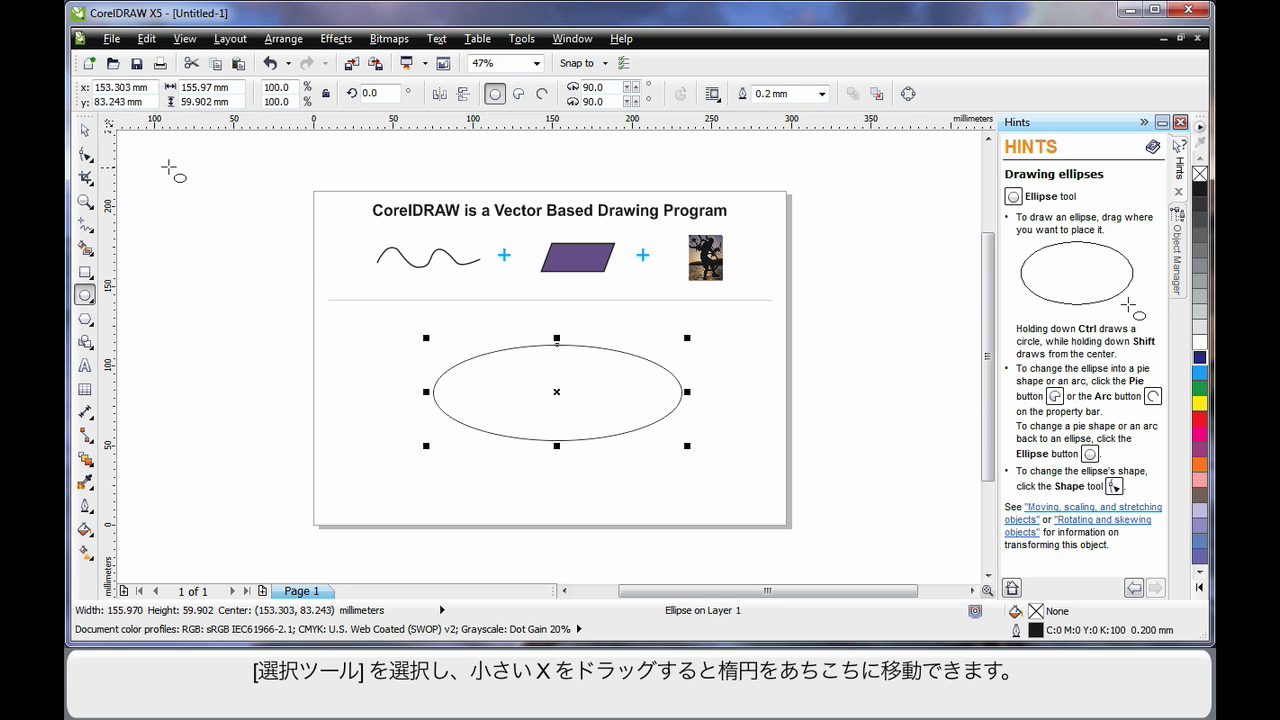
Move and stretch the ellipse to 207.96 × 80.246 mm, centred at 184.384, 66.855 mm.
left_click(85, 132)
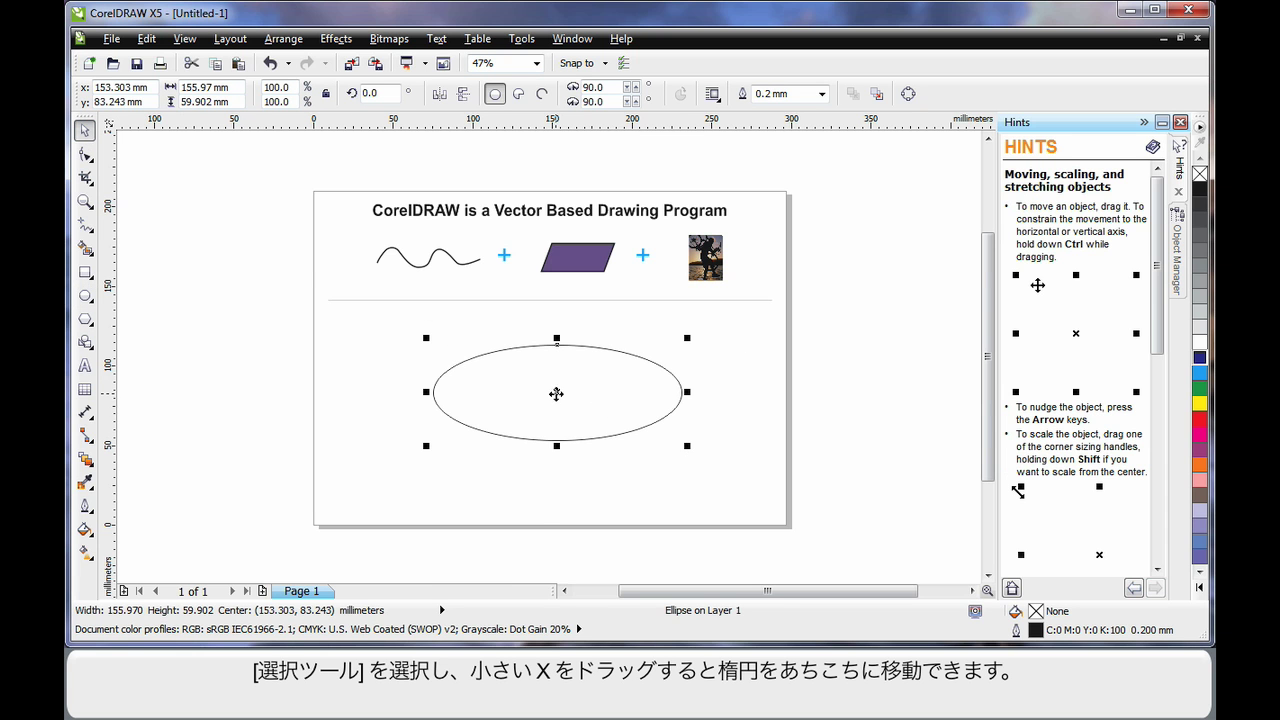
mouse_move(557, 392)
left_mouse_down()
mouse_move(479, 375)
mouse_move(564, 403)
left_mouse_up()
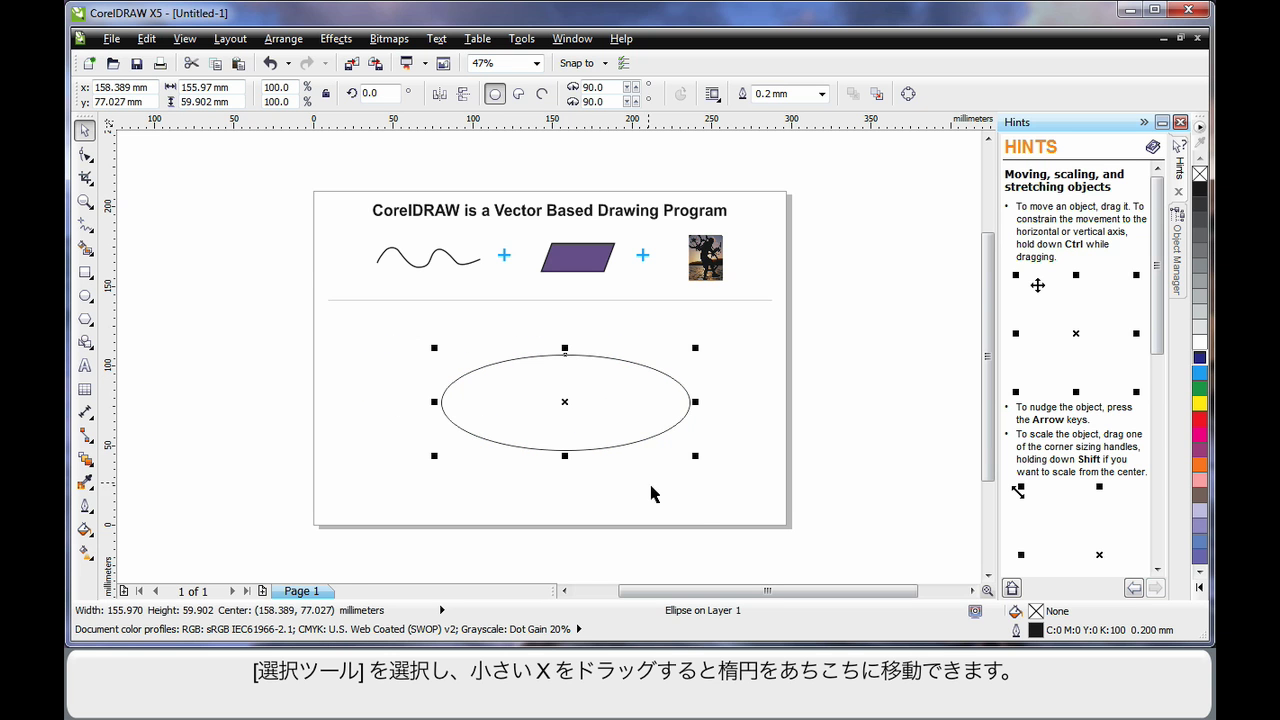
left_click_drag(695, 456, 740, 494)
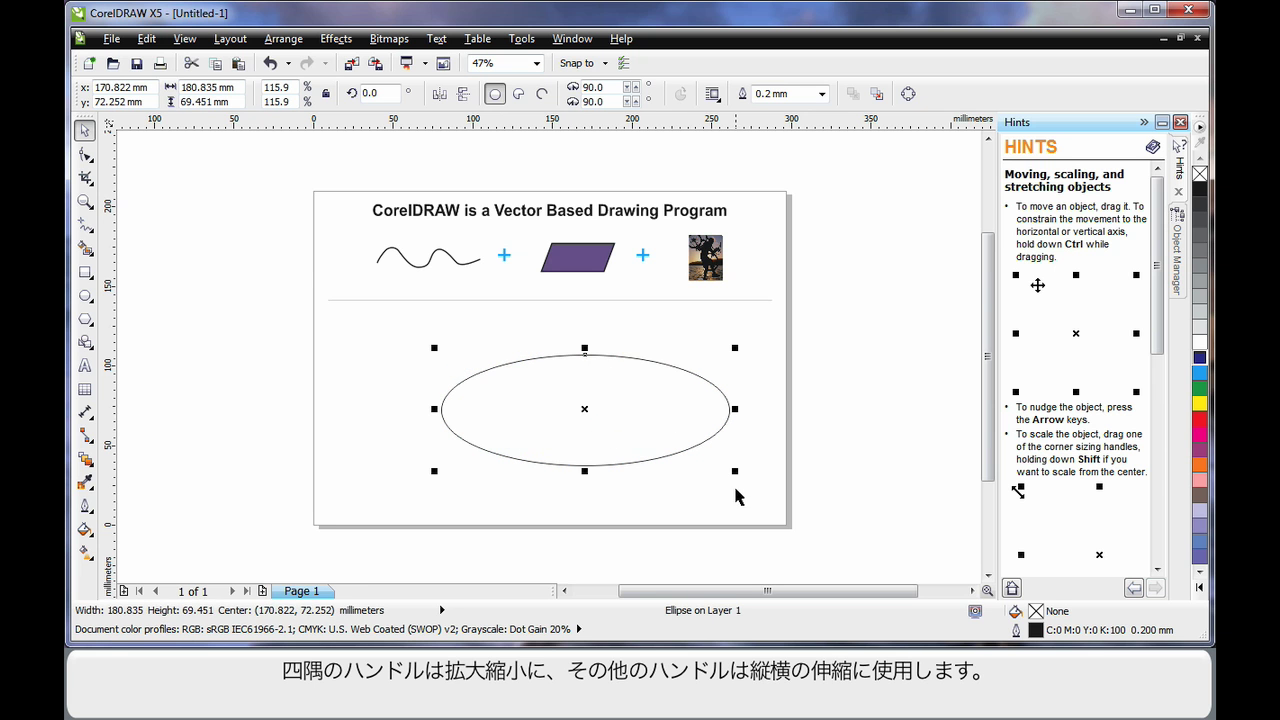
left_click_drag(735, 410, 778, 411)
mouse_move(607, 467)
left_mouse_down()
mouse_move(609, 407)
mouse_move(607, 485)
left_mouse_up()
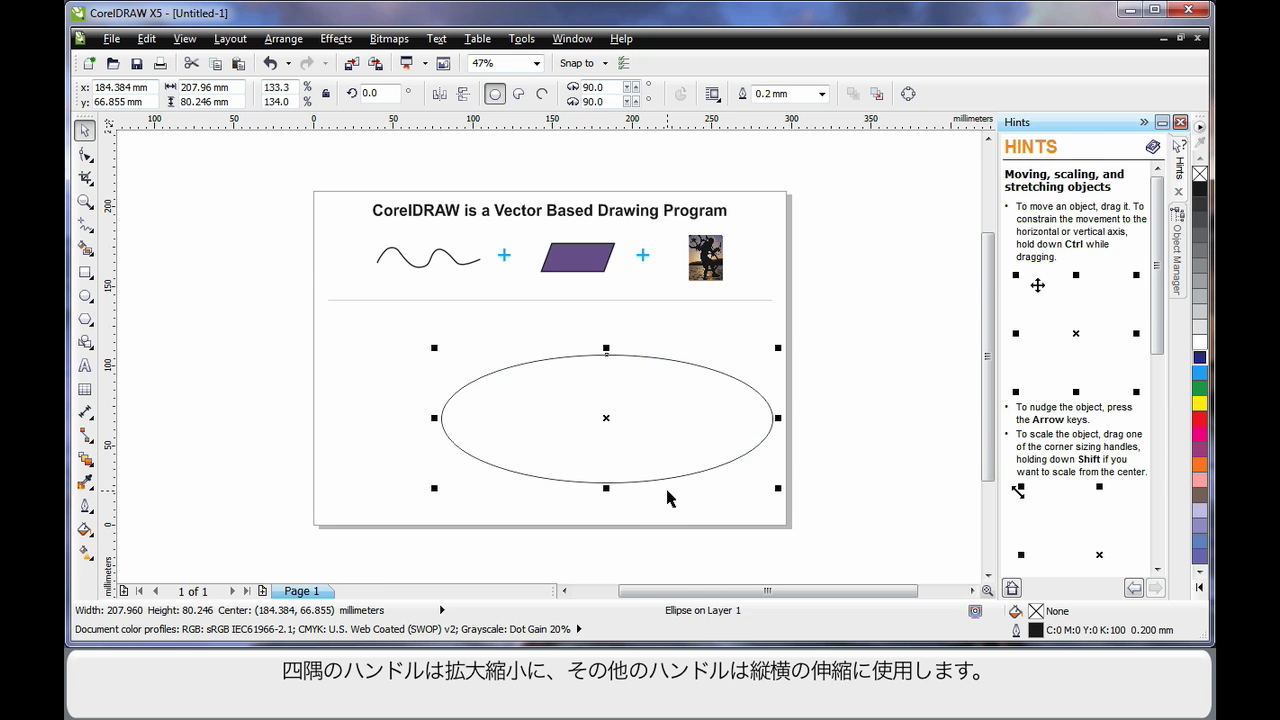
Delete the ellipse and draw a perfect 113.022 mm circle on the lower left of the page.
key("Delete")
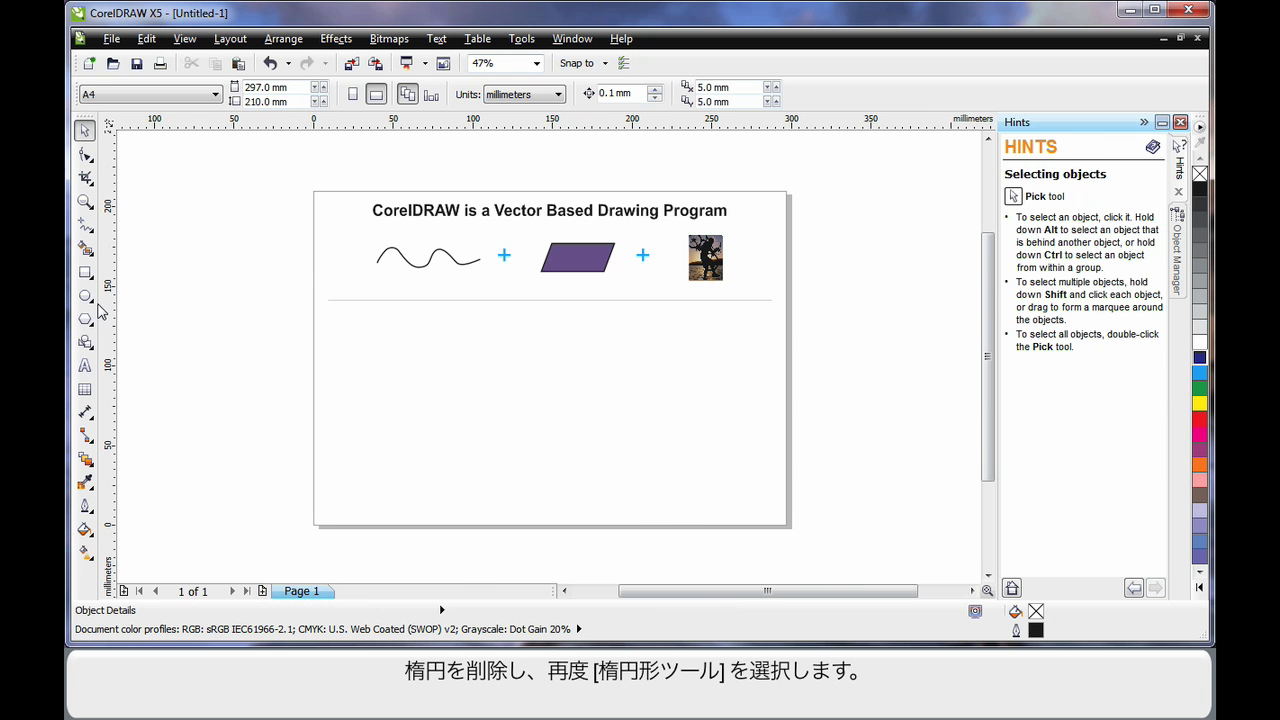
left_click(85, 295)
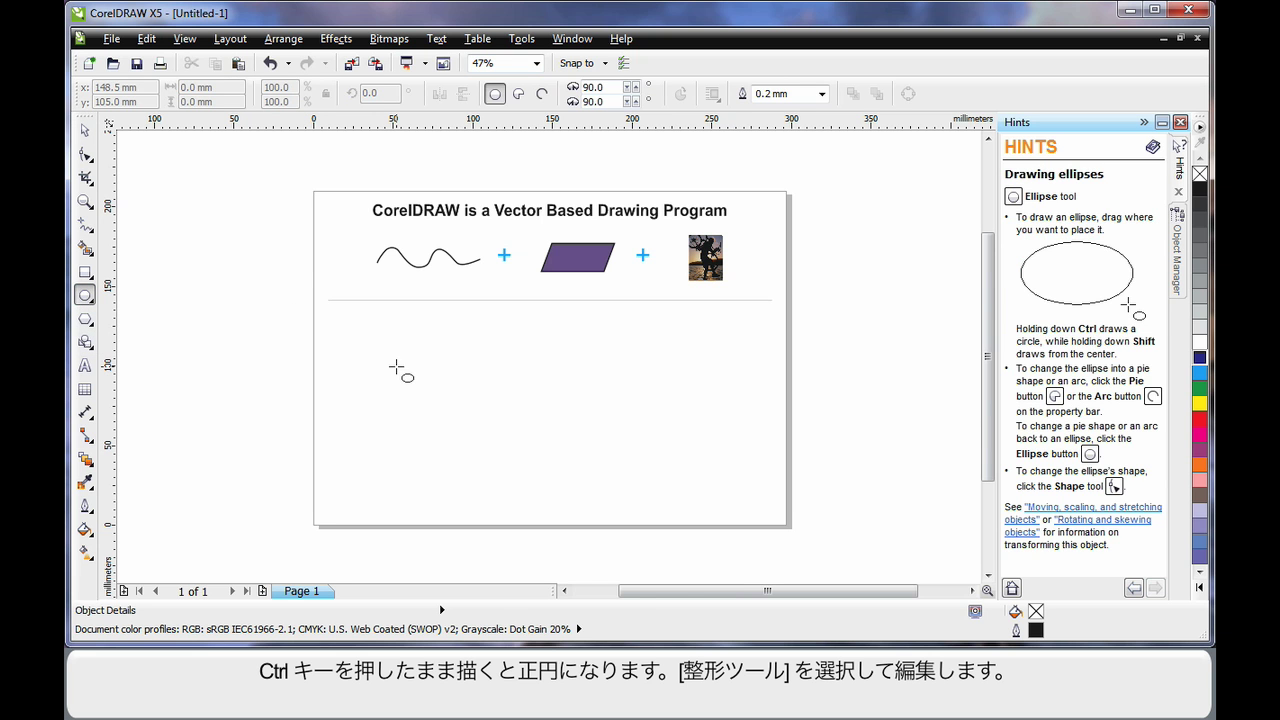
left_click_drag(372, 327, 555, 495)
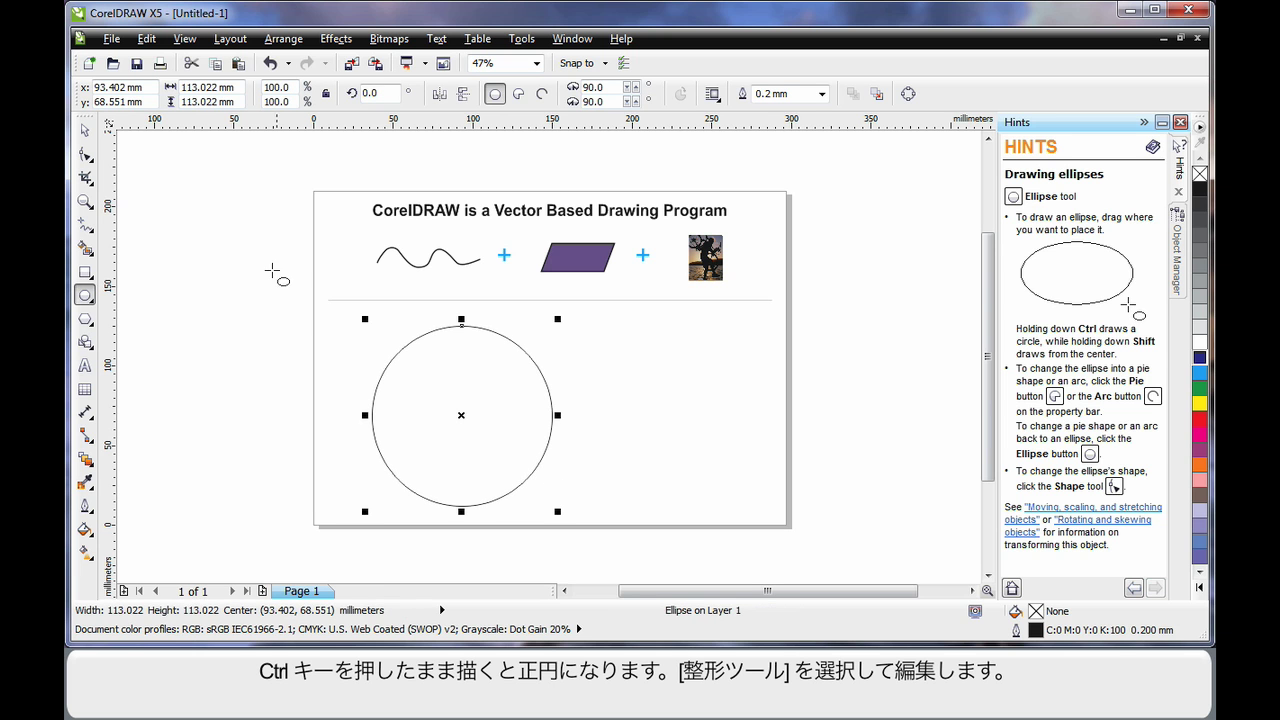
Drag the circle's node into a pie spanning 24.677° to 331.699°, a 307.022° total angle.
left_click(96, 157)
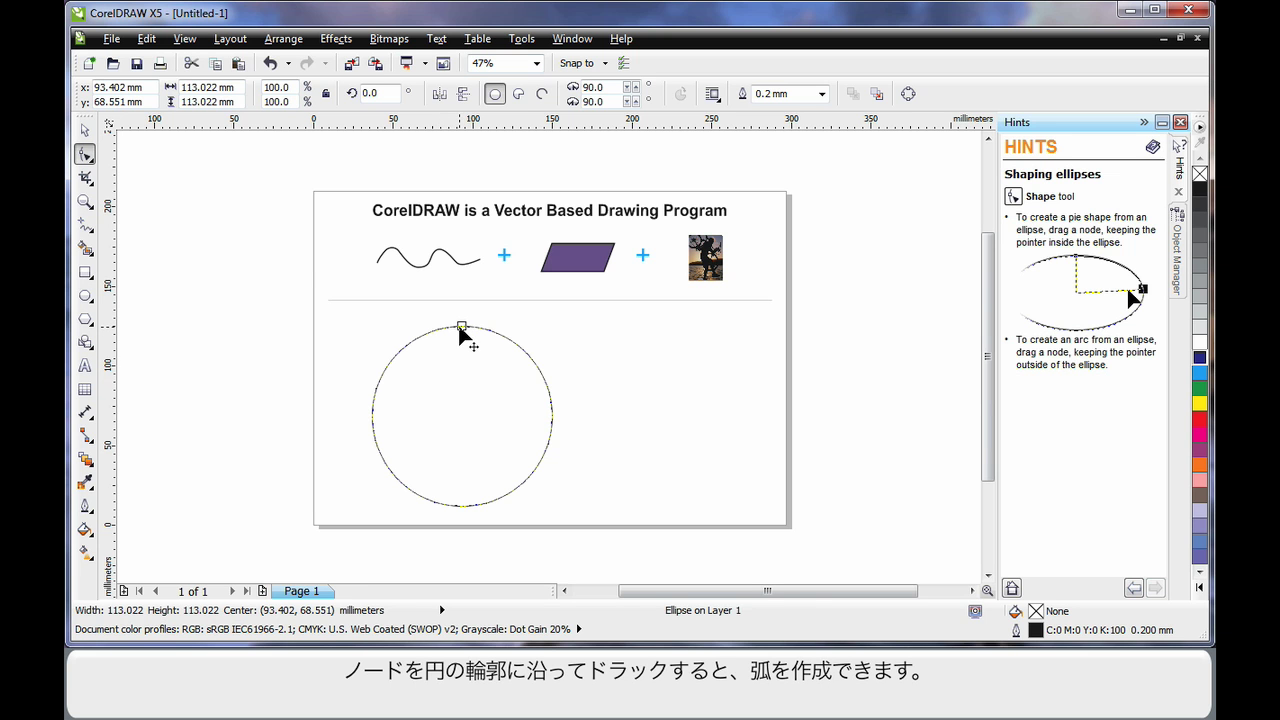
left_click_drag(461, 327, 614, 498)
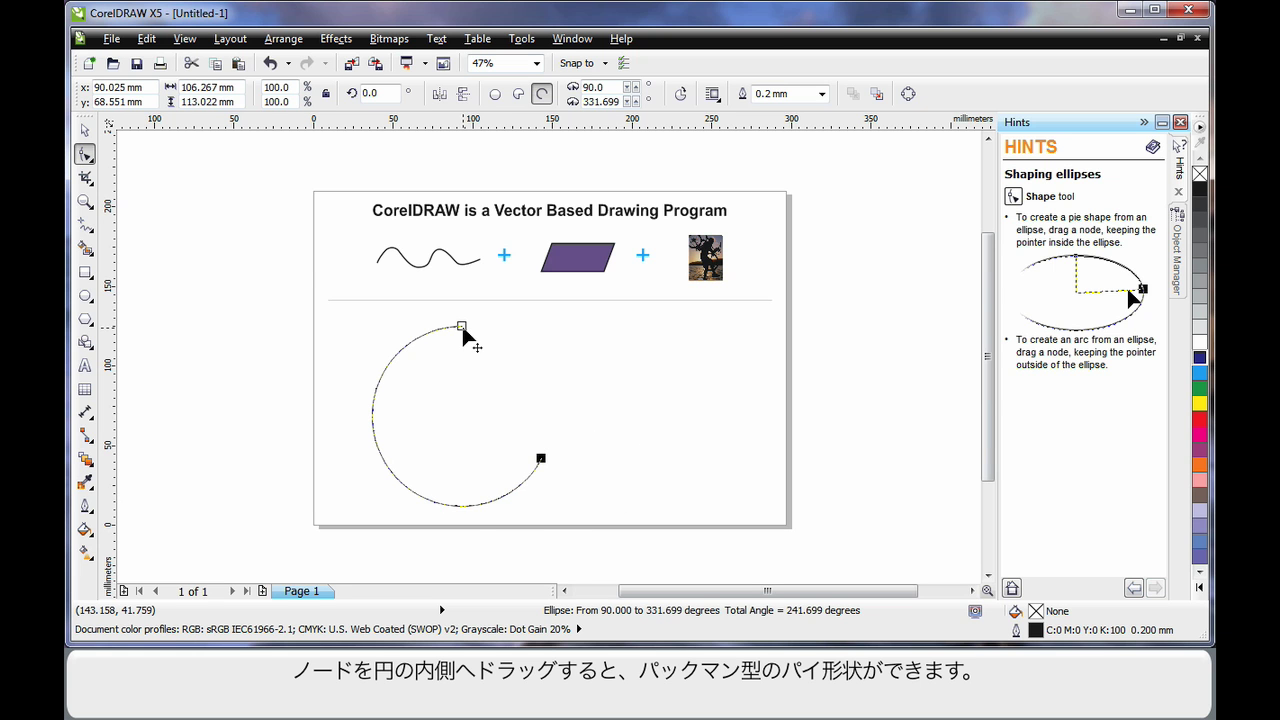
left_click_drag(461, 323, 529, 384)
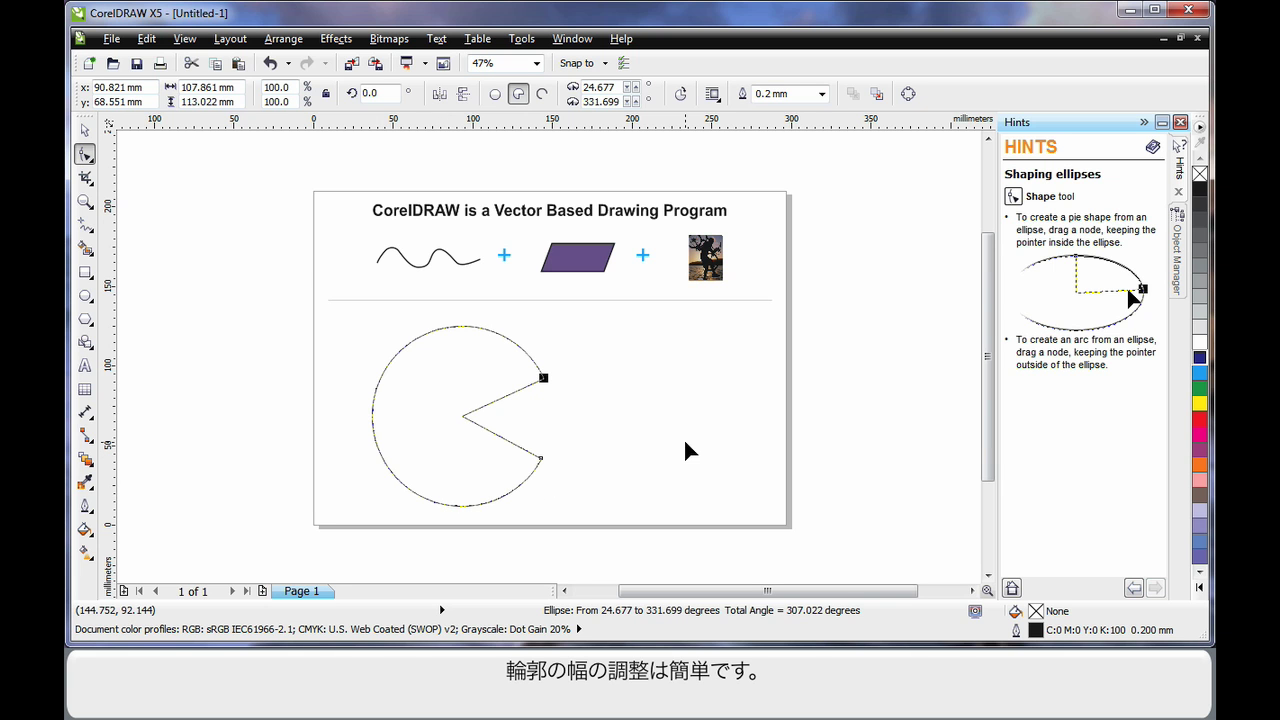
Set the Pac-Man shape's outline width to 2.5 mm on the property bar.
left_click(822, 93)
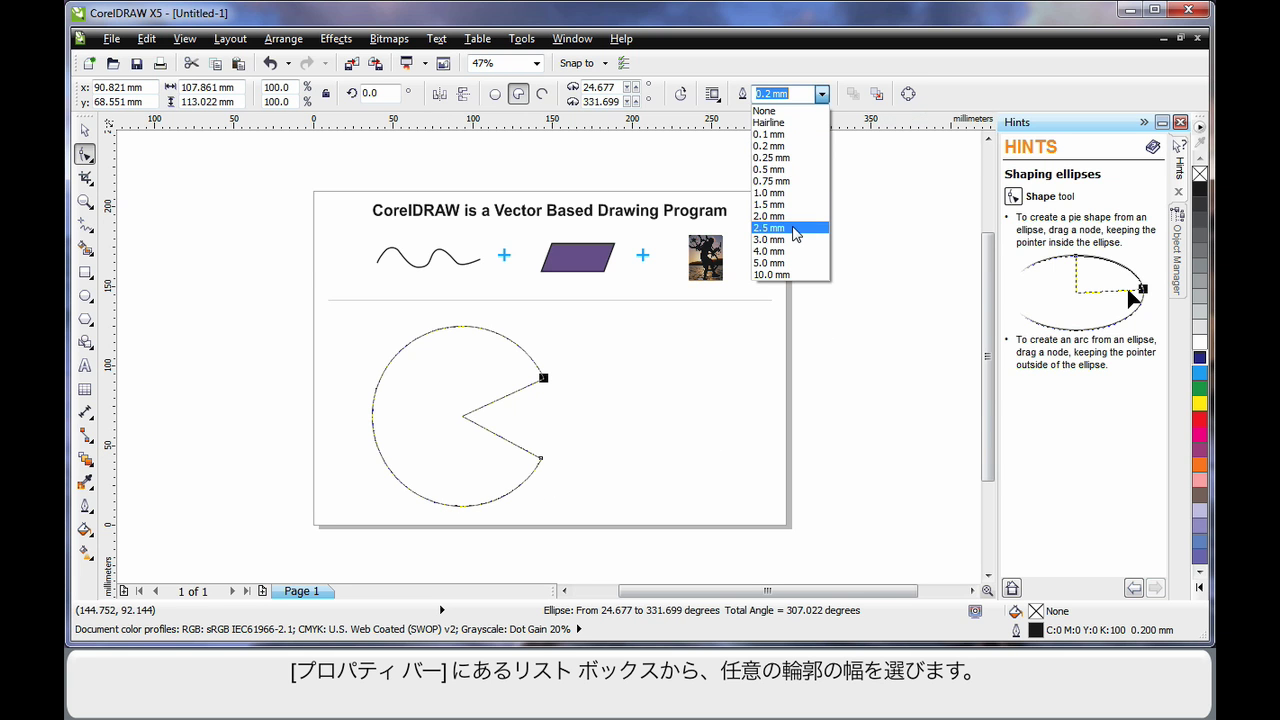
left_click(796, 228)
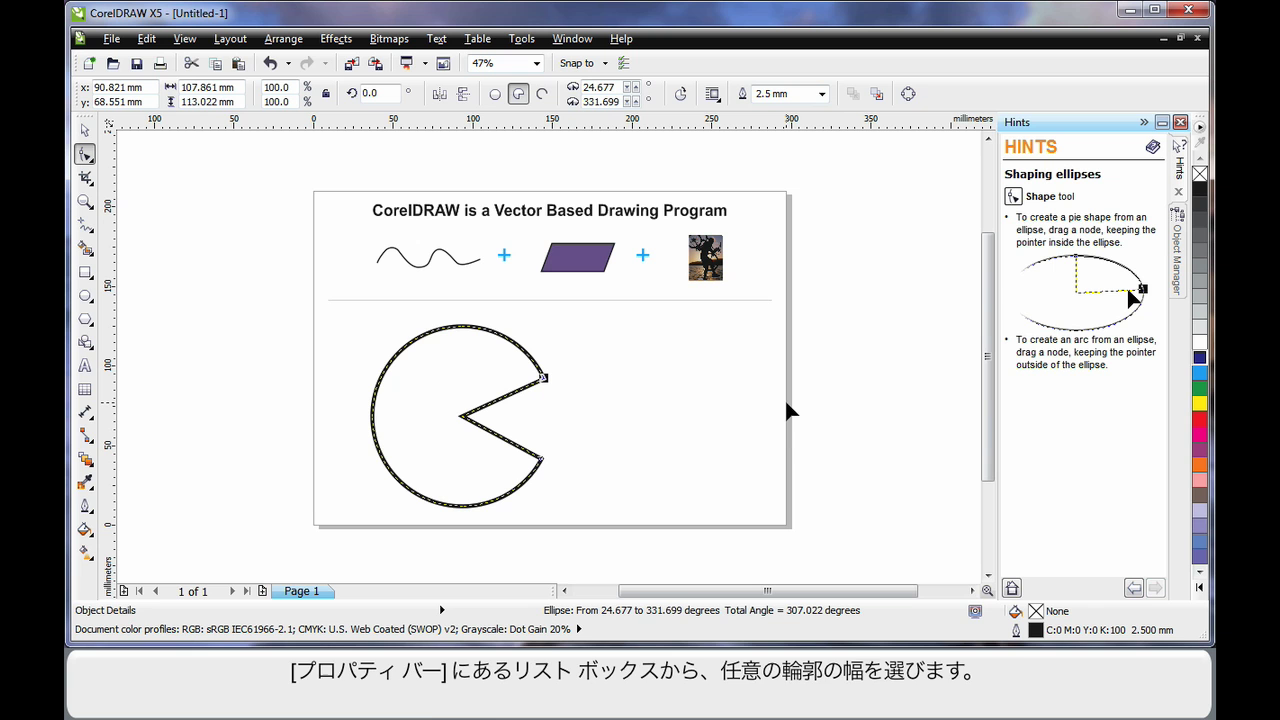
Fill the Pac-Man pie with cyan (C:100) and give its outline red (M:100 Y:100) from the palette.
left_click(1200, 374)
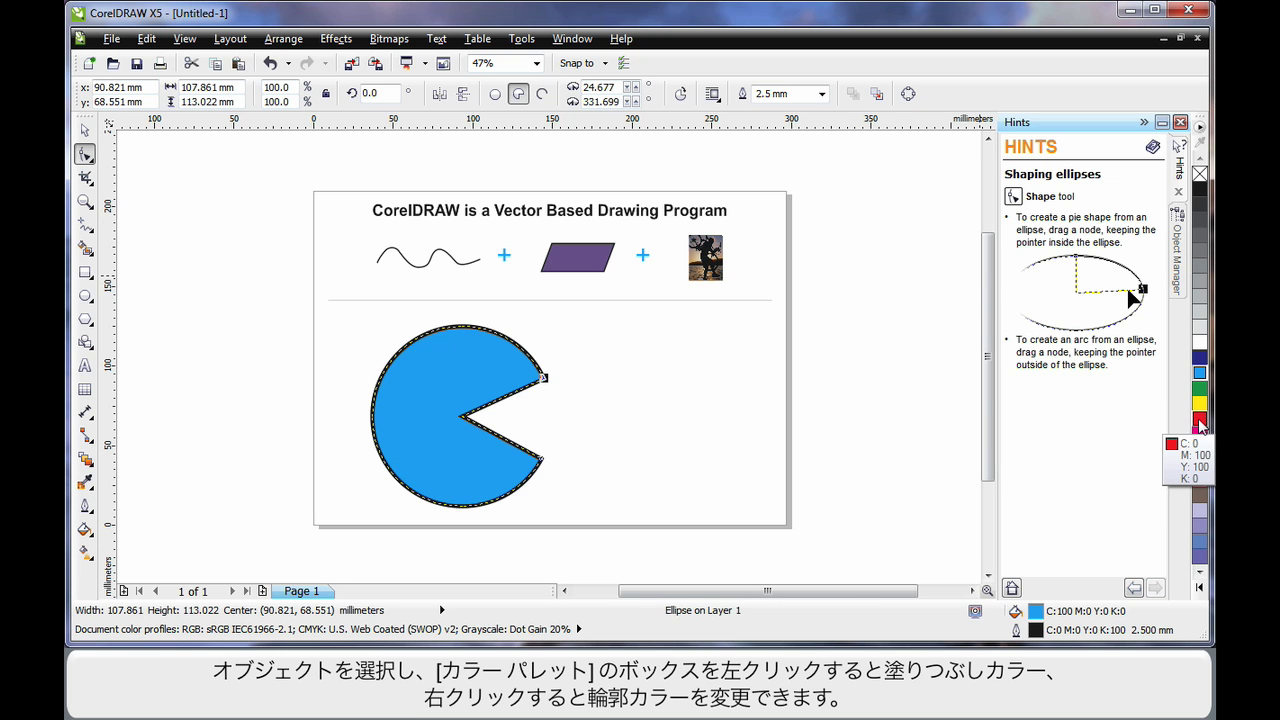
right_click(1200, 422)
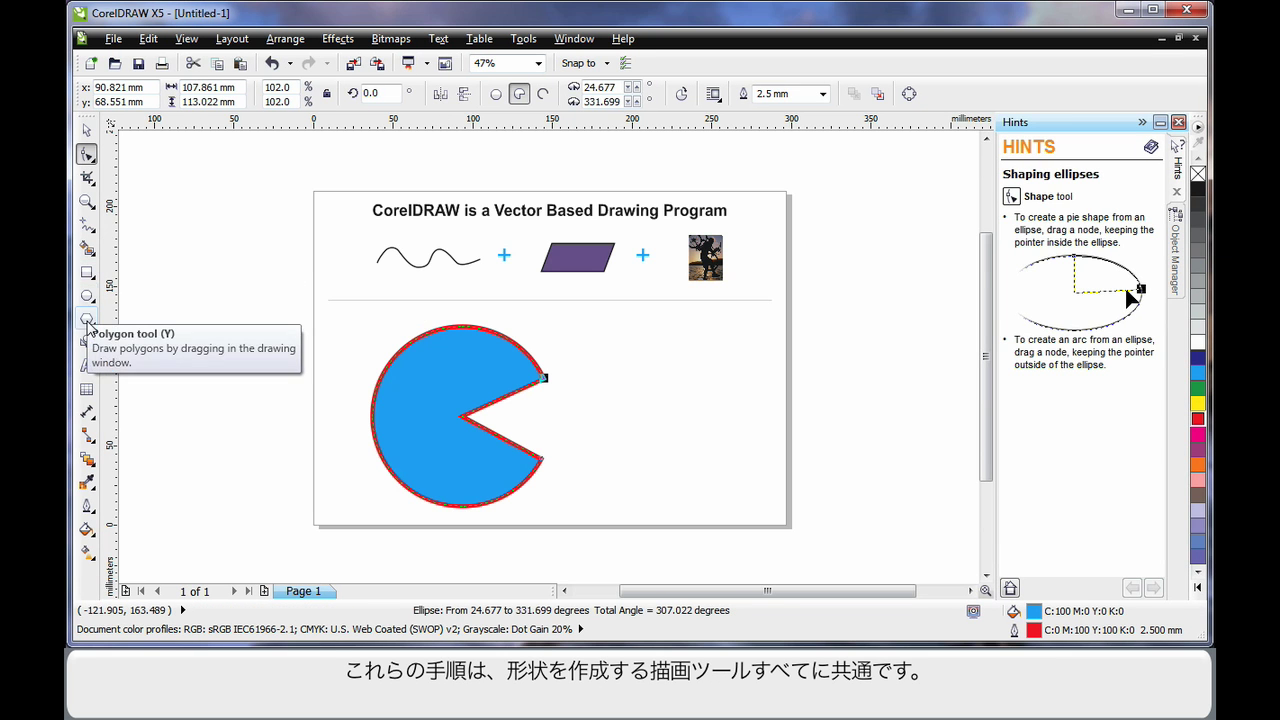
left_click(87, 272)
left_click(87, 320)
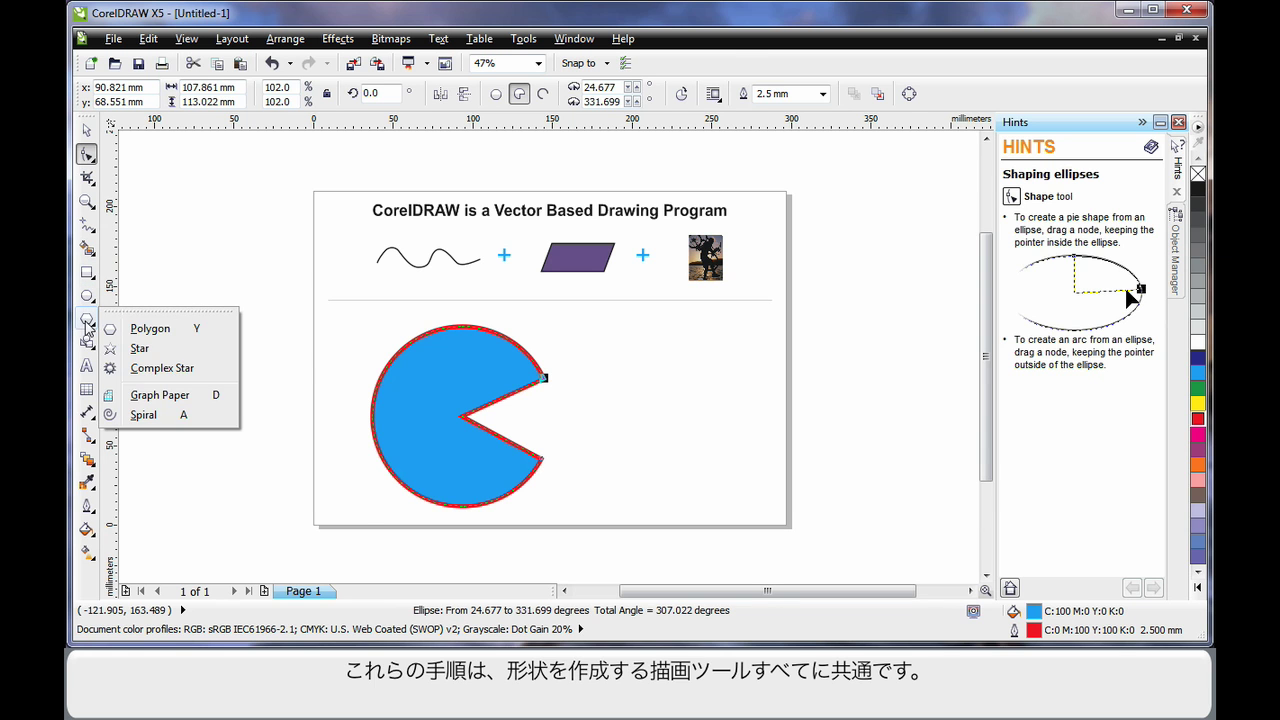
left_click(105, 329)
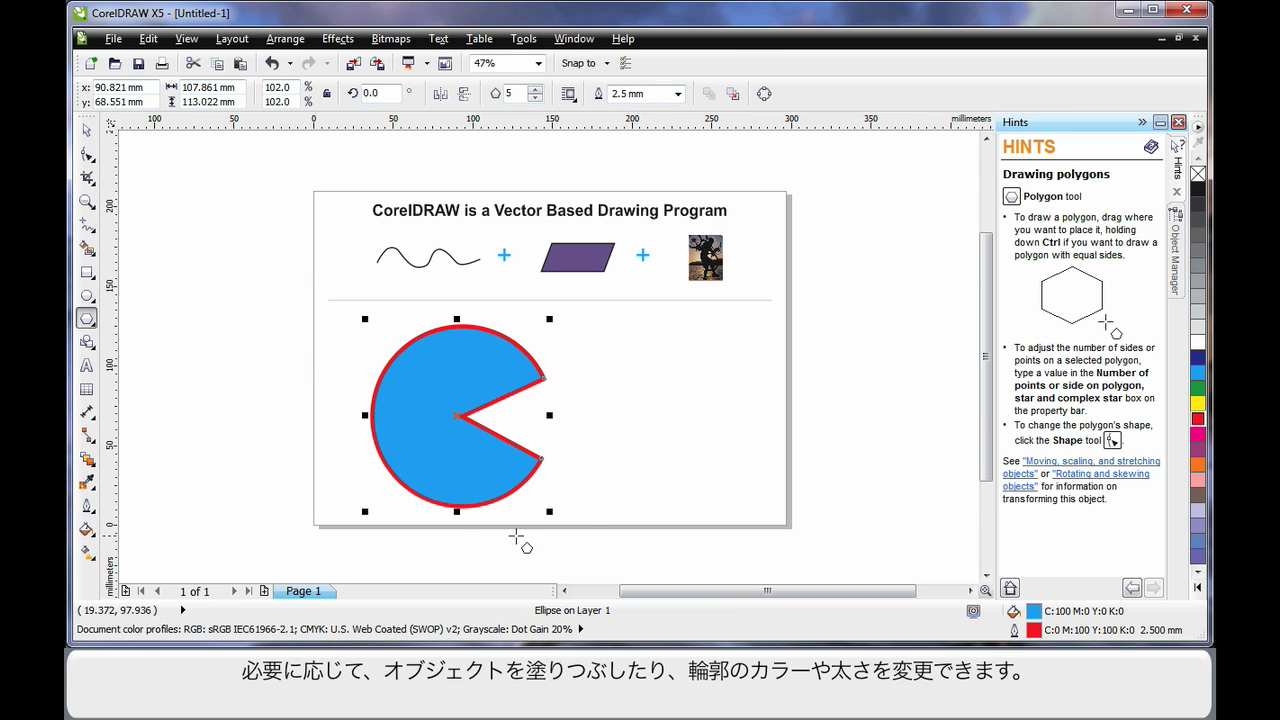
left_click(88, 132)
left_click(206, 249)
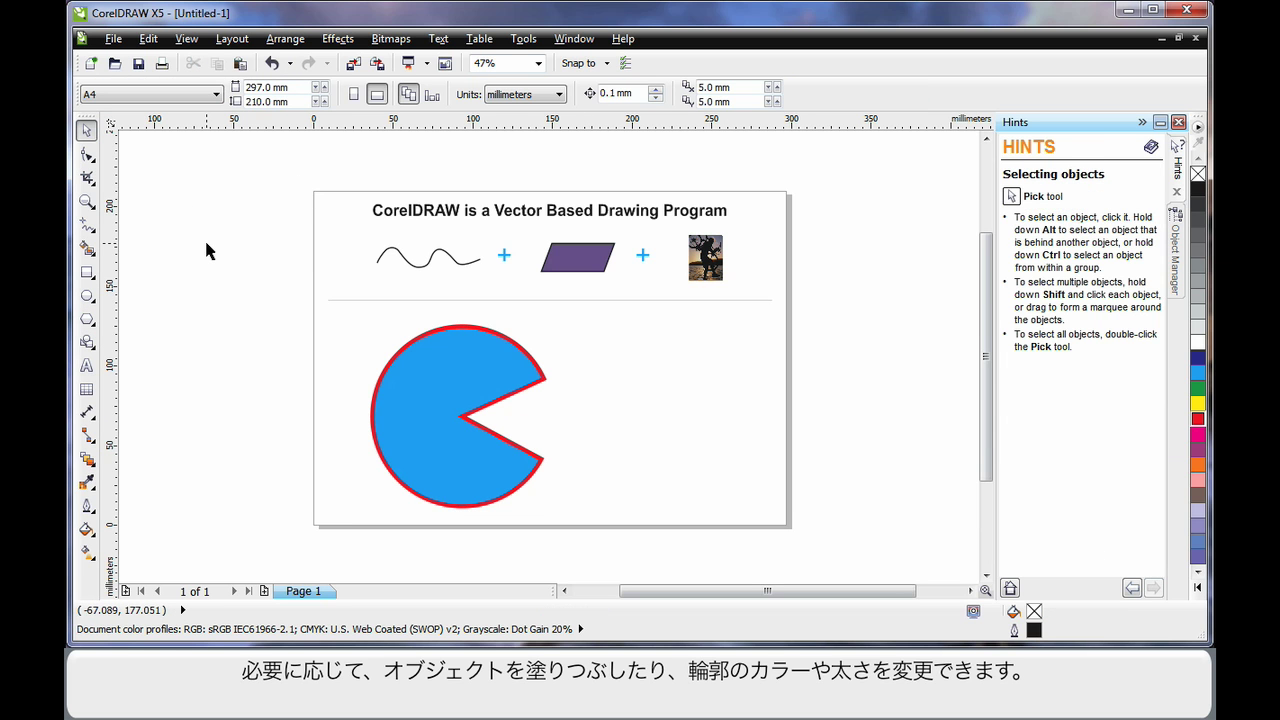